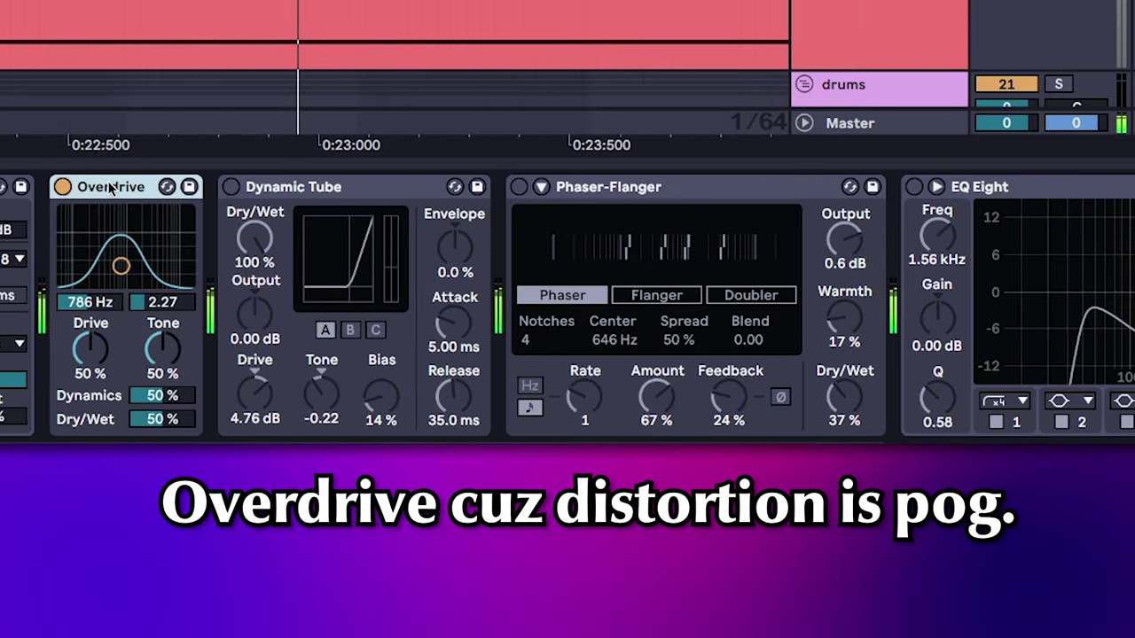
Step: Turn on the Dynamic Tube, Phaser-Flanger and EQ Eight devices that follow Overdrive in the effects chain
click(231, 187)
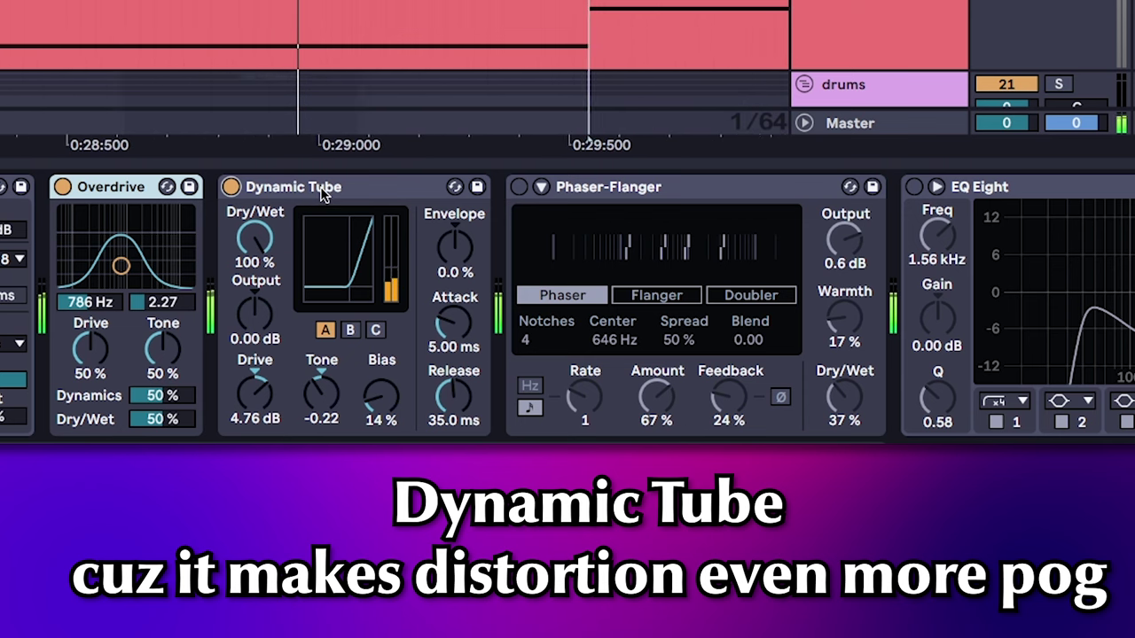
click(518, 188)
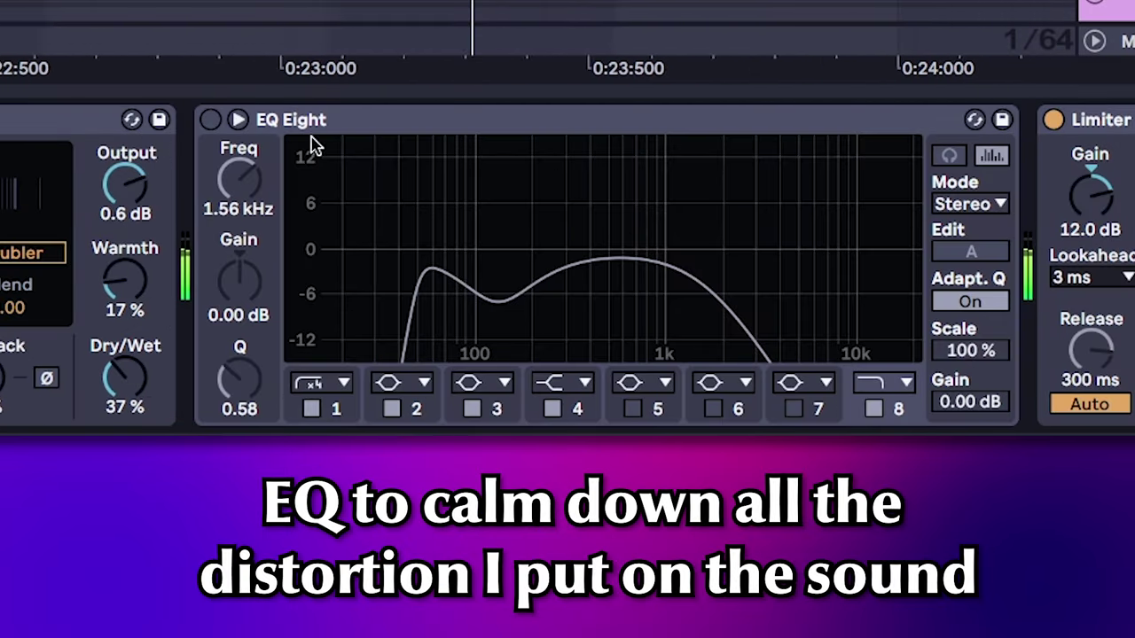
click(210, 119)
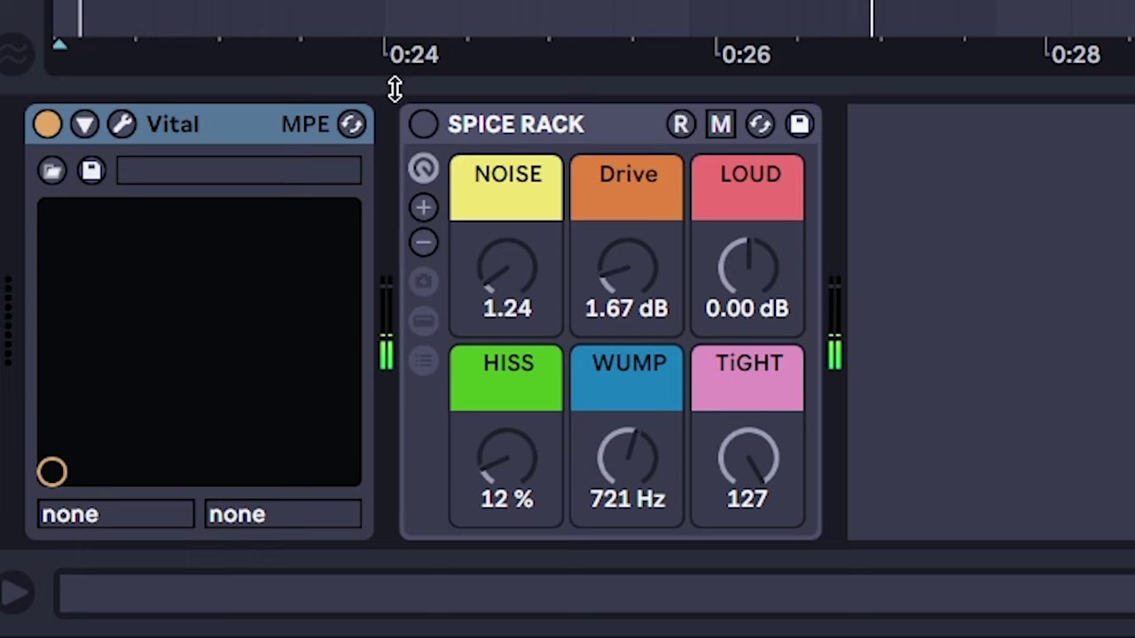
Step: Turn on the SPICE RACK effect rack after the Vital instrument
click(424, 126)
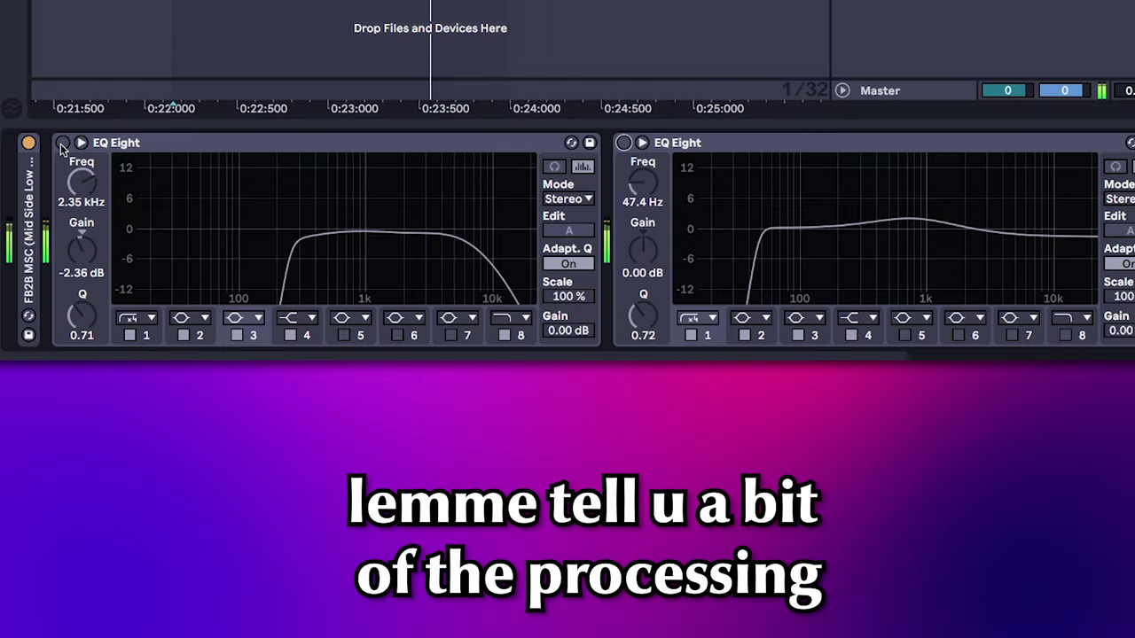
Step: Turn on both EQ Eight devices after the FB2B MSC device and review the remaining effects in the chain
click(62, 144)
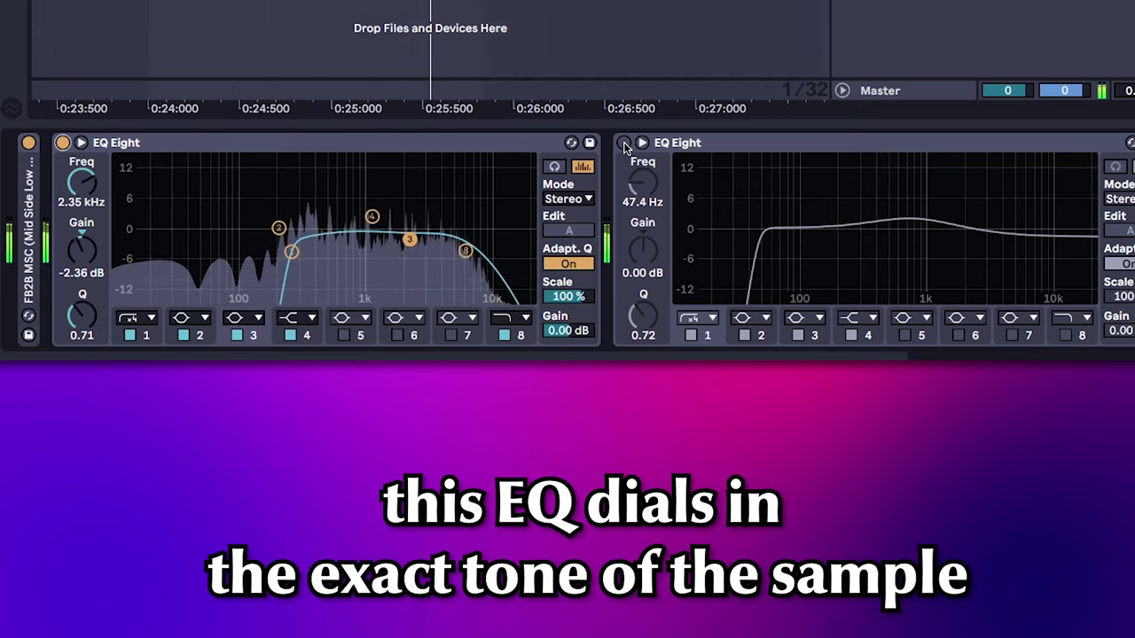
click(623, 144)
scroll(567, 240, right, 5)
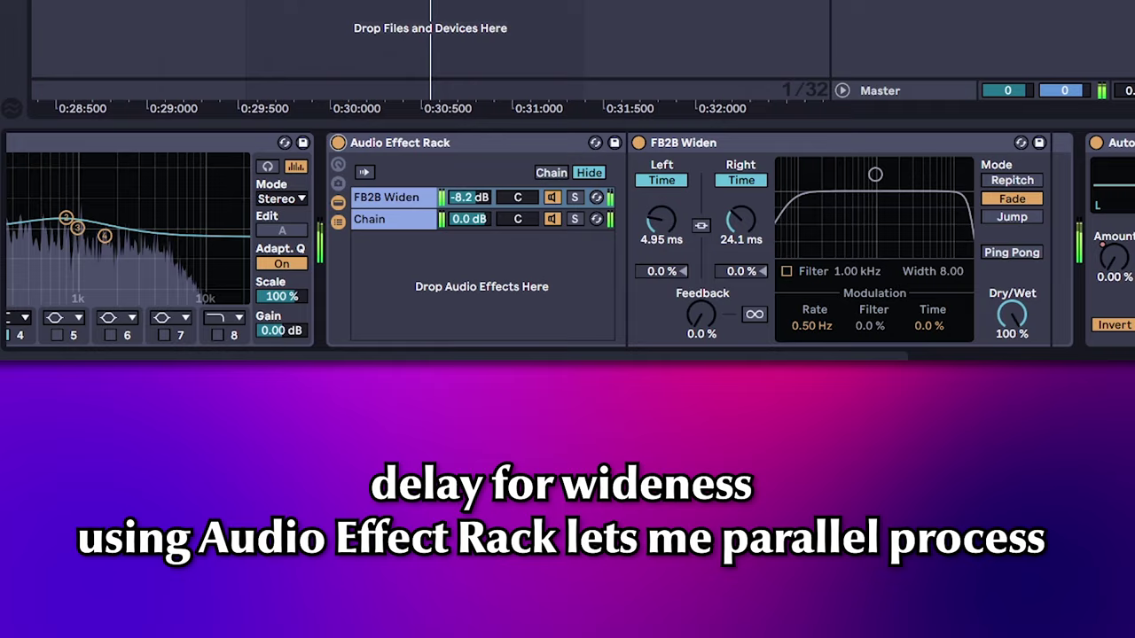
scroll(460, 150, right, 10)
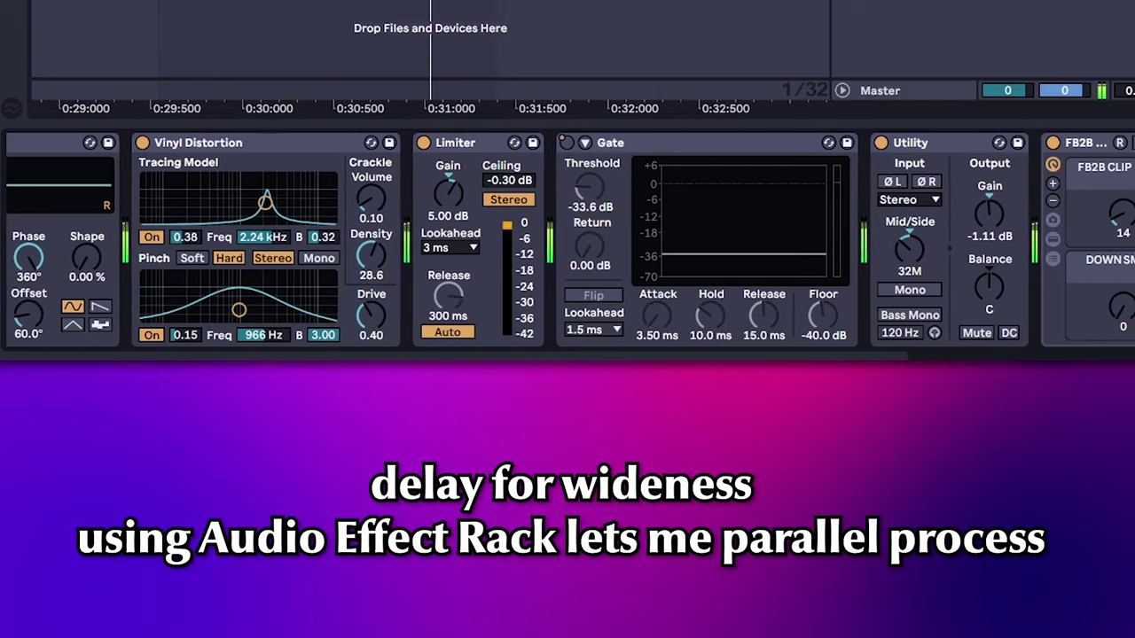
scroll(461, 150, left, 3)
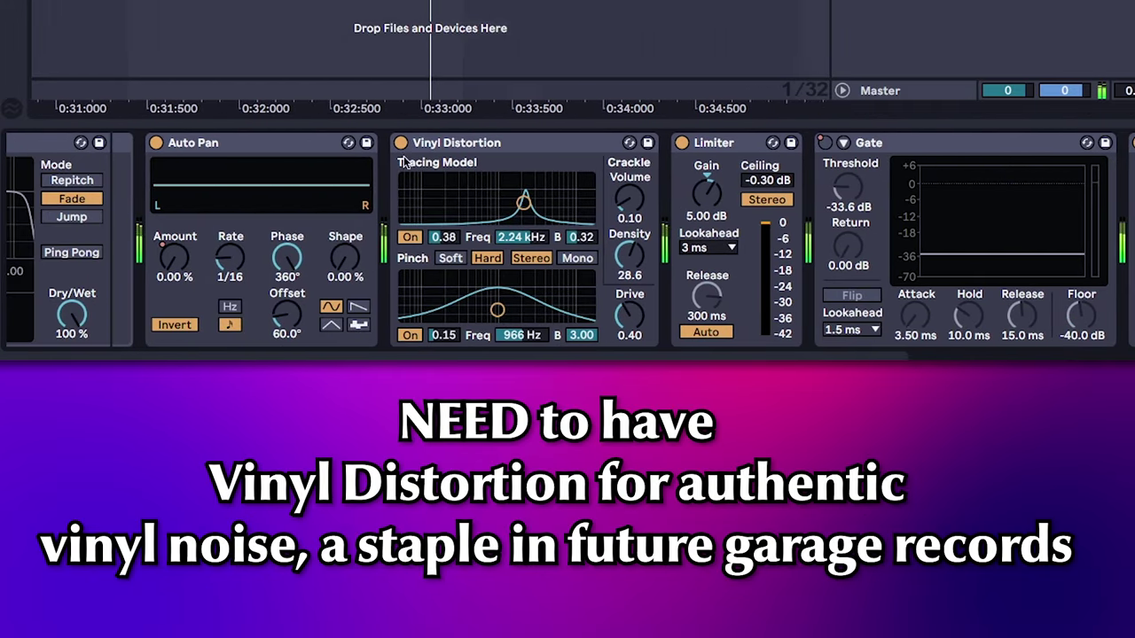
scroll(867, 210, right, 5)
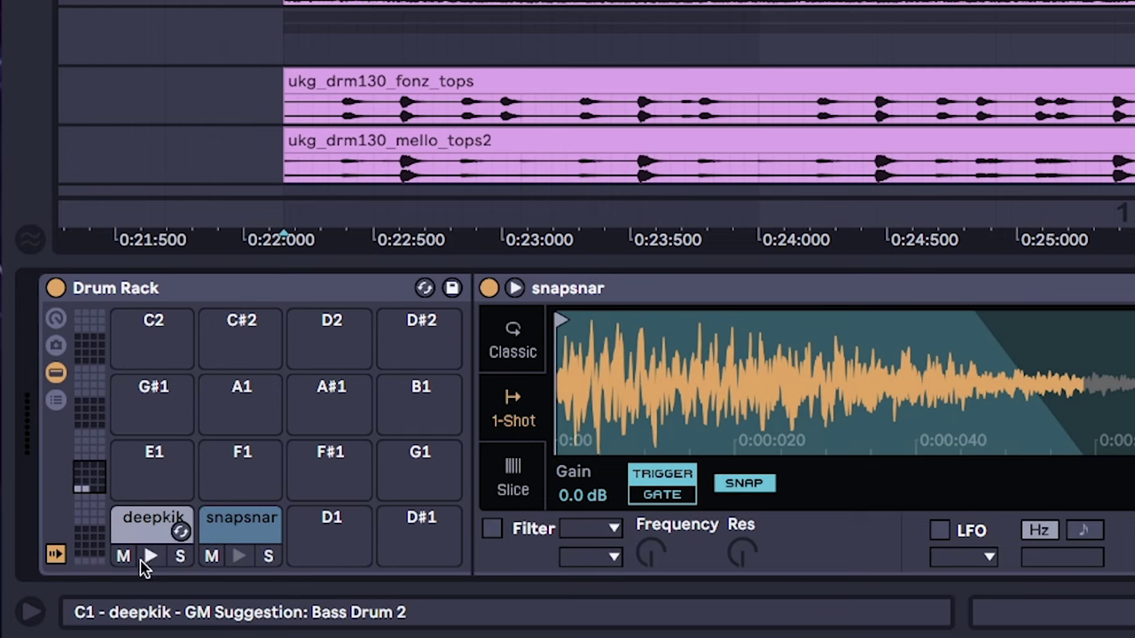
Step: Preview the deepkik sample on the Drum Rack's C1 pad
click(143, 559)
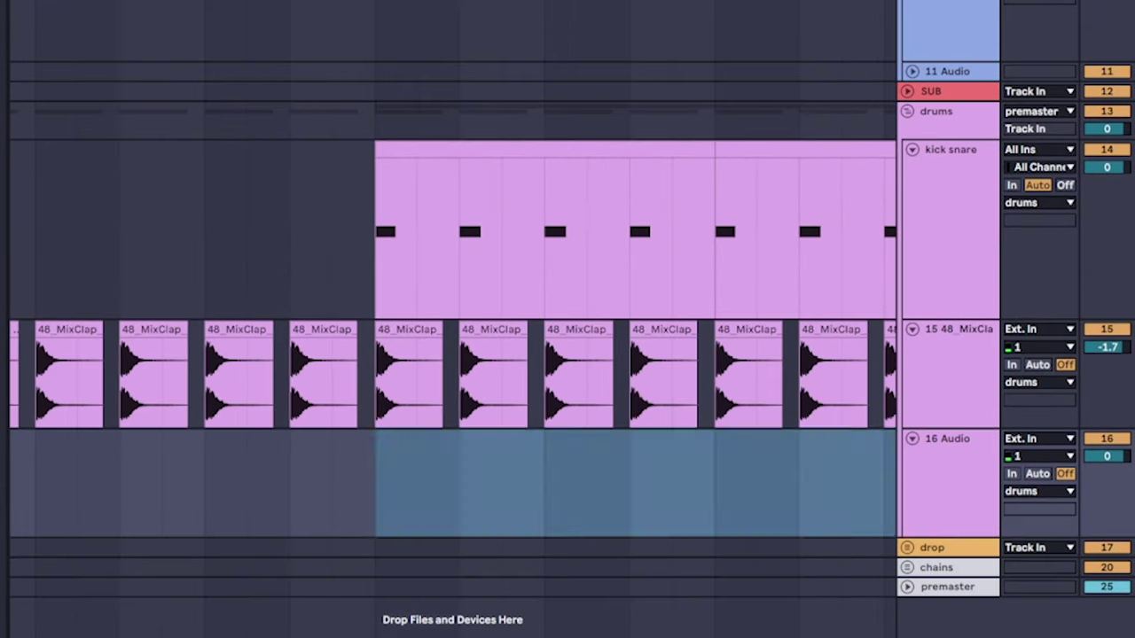
Step: Place the dt01_open hat sample between the claps on track 16 and duplicate it into a row of hits
drag(422, 446, 526, 446)
drag(402, 509, 545, 496)
key(ctrl+d)
key(minus)
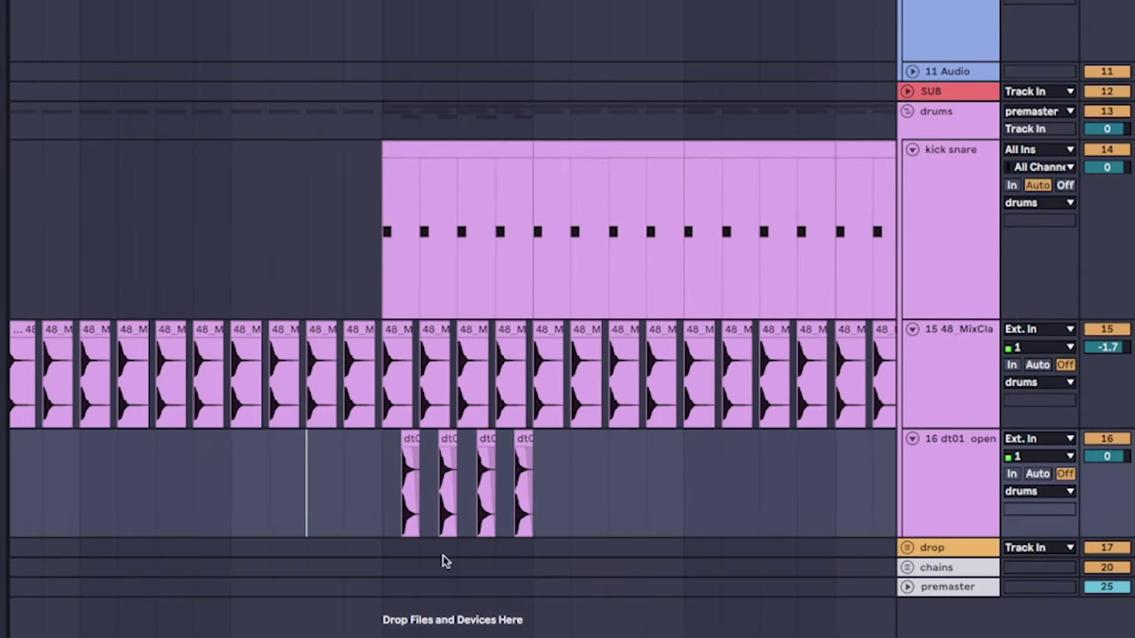
Step: Repeat the open hat pattern along track 16 to cover the length of the kick snare clip
key(ctrl+d)
key(ctrl+d)
key(plus)
key(minus)
drag(240, 496, 506, 514)
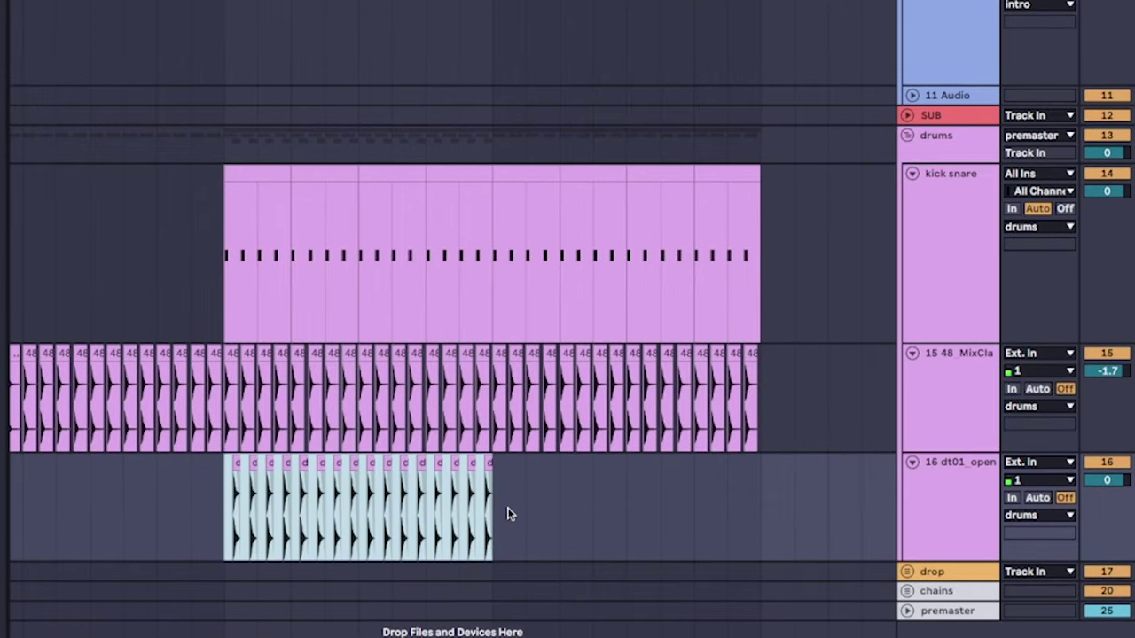
key(ctrl+d)
key(ctrl+d)
key(plus)
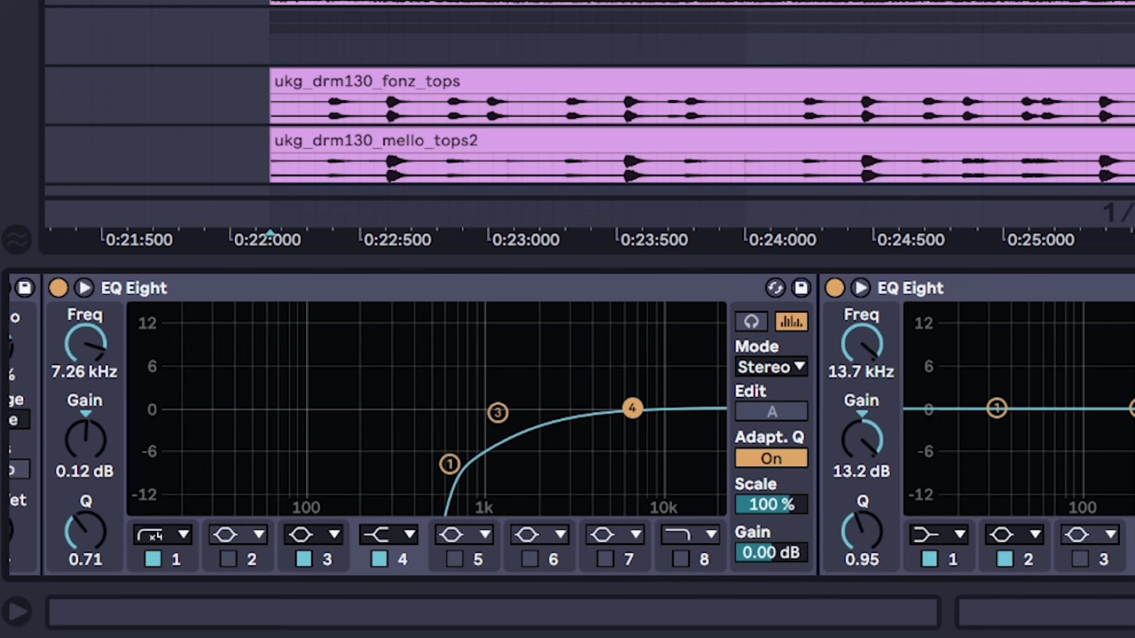
scroll(788, 321, right, 8)
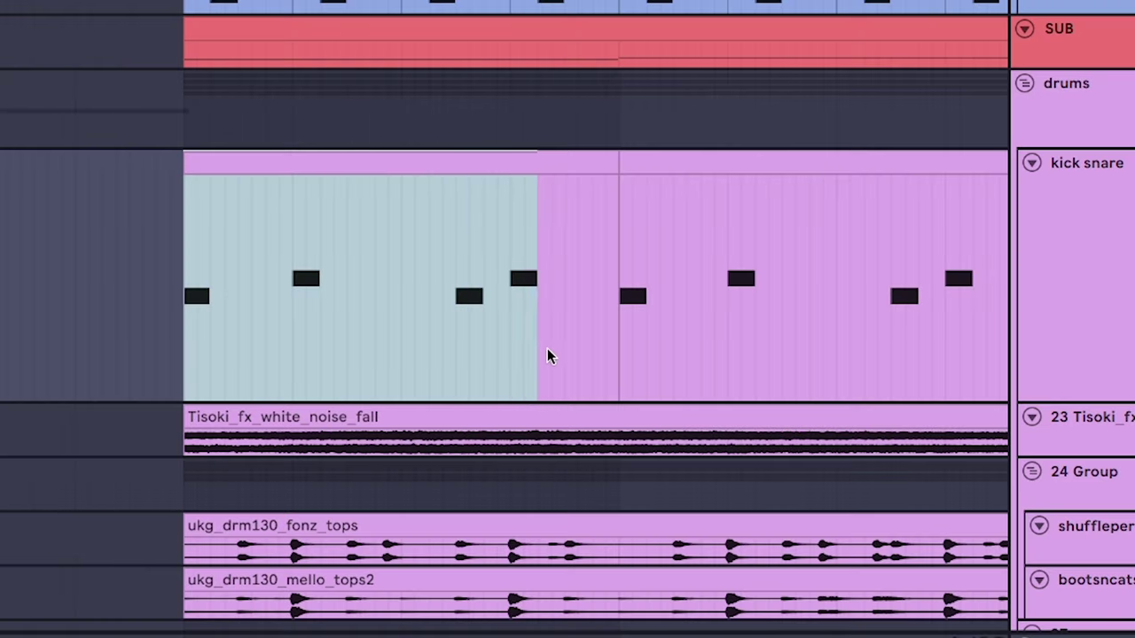
Step: Highlight the opening kick and snare pattern in the kick snare clip above the white noise fall
drag(547, 354, 937, 371)
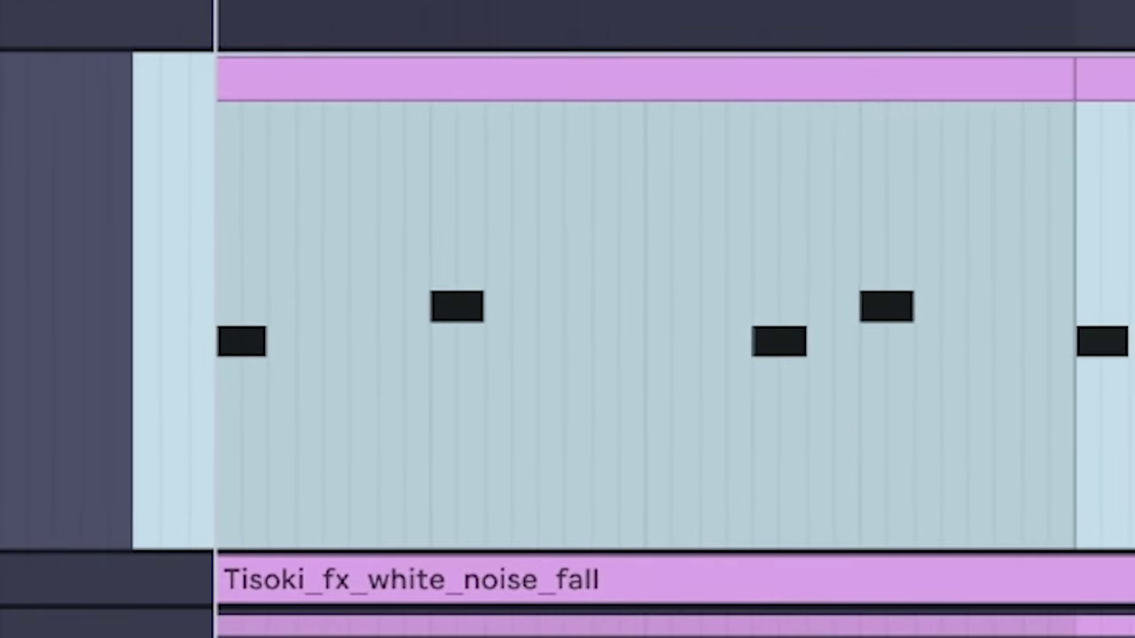
click(368, 372)
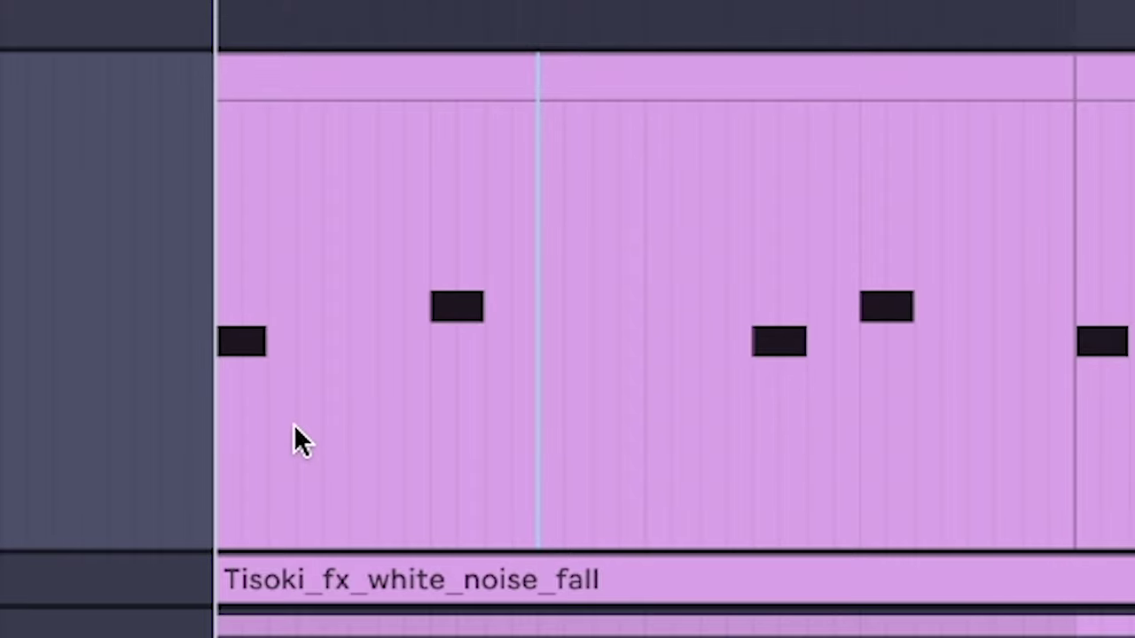
drag(293, 424, 602, 455)
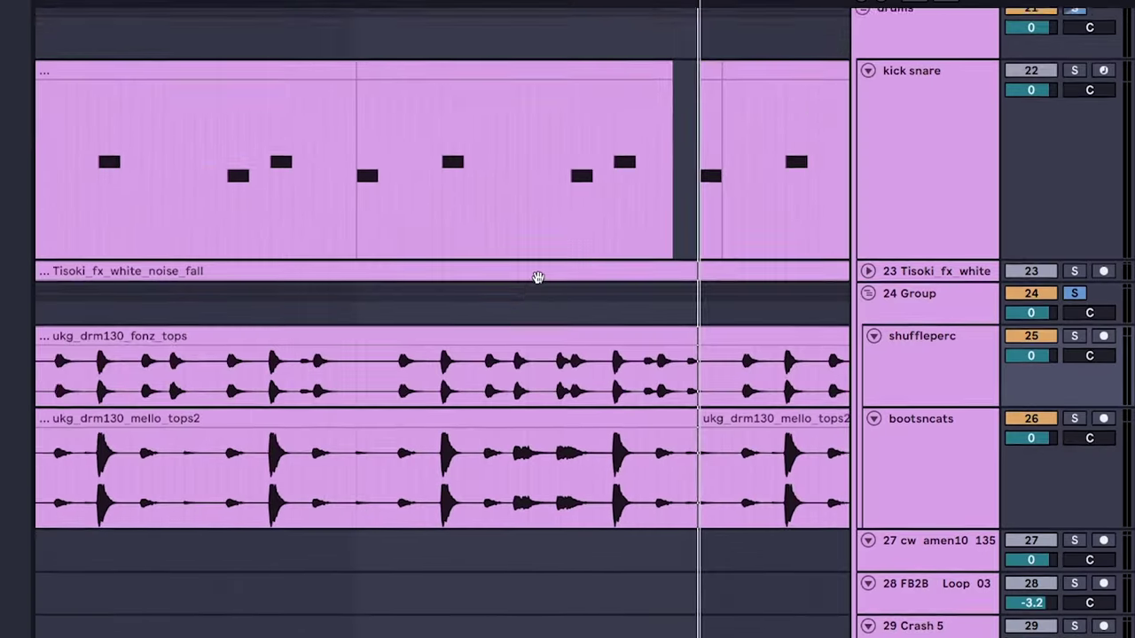
Step: Examine how the kick snare pattern lines up with the shuffleperc and bootsncats loops in the drums group
scroll(534, 274, left, 2)
scroll(639, 289, down, 2)
scroll(471, 287, right, 2)
scroll(382, 332, up, 1)
scroll(382, 331, right, 1)
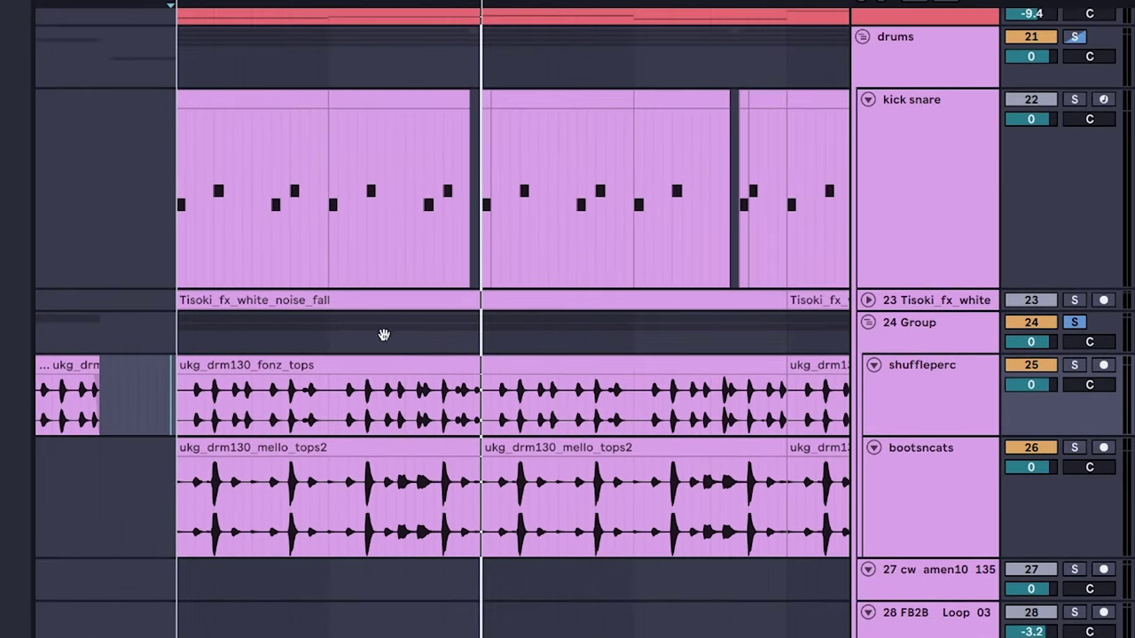
scroll(390, 314, left, 1)
scroll(382, 315, down, 1)
scroll(382, 315, right, 1)
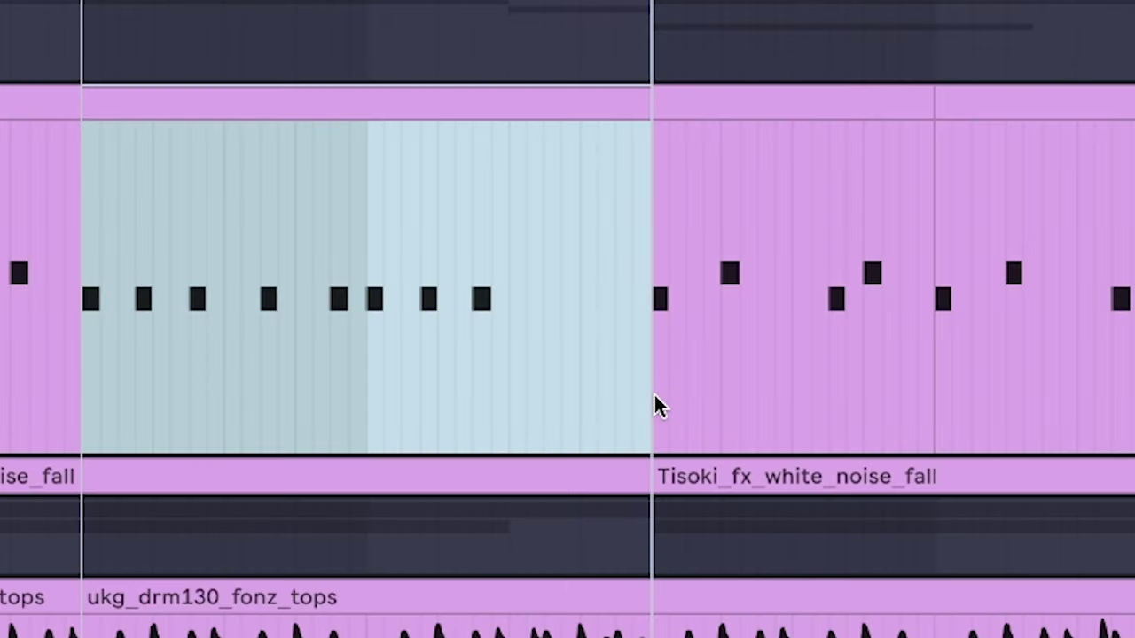
Step: Audition the kick snare variation and select the kick snare pattern that starts at bar 57
key(space)
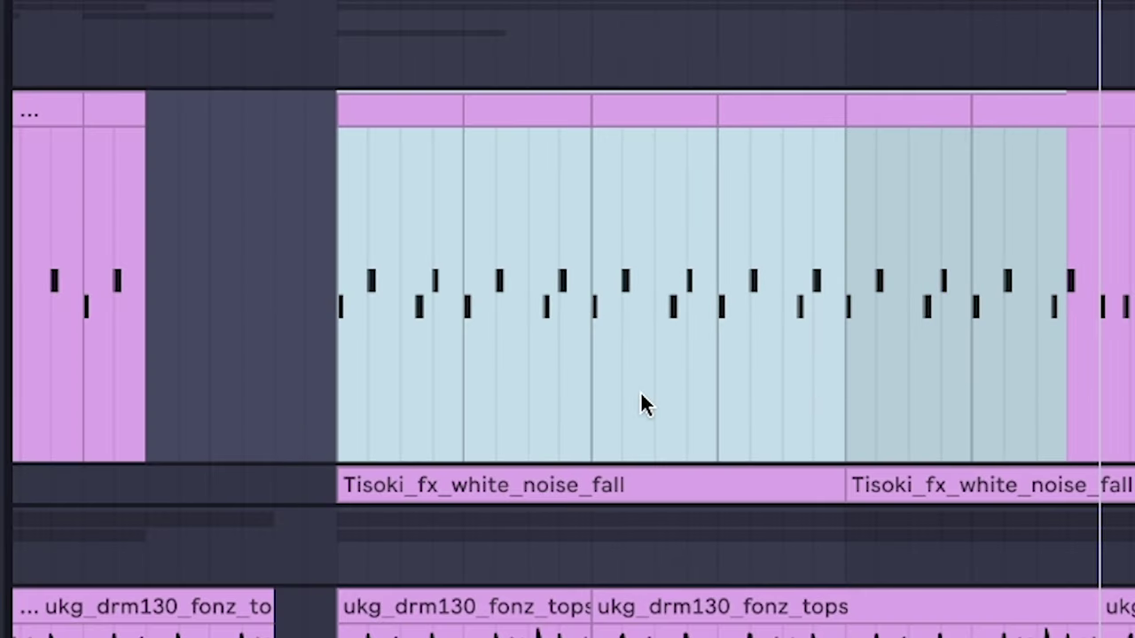
key(plus)
drag(245, 411, 1130, 422)
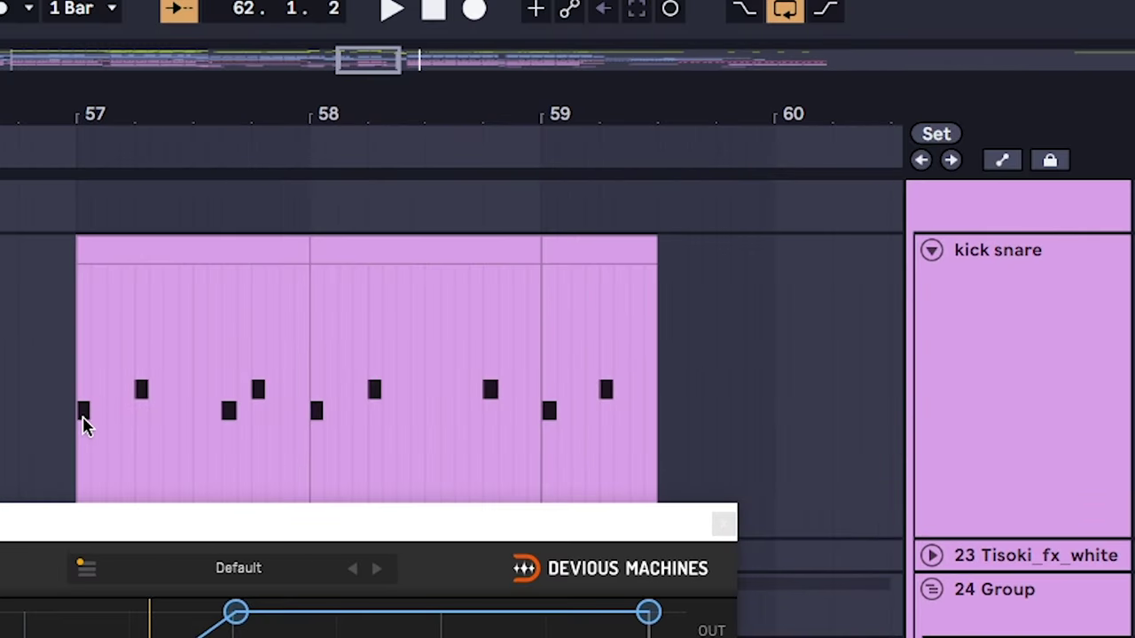
drag(83, 426, 659, 425)
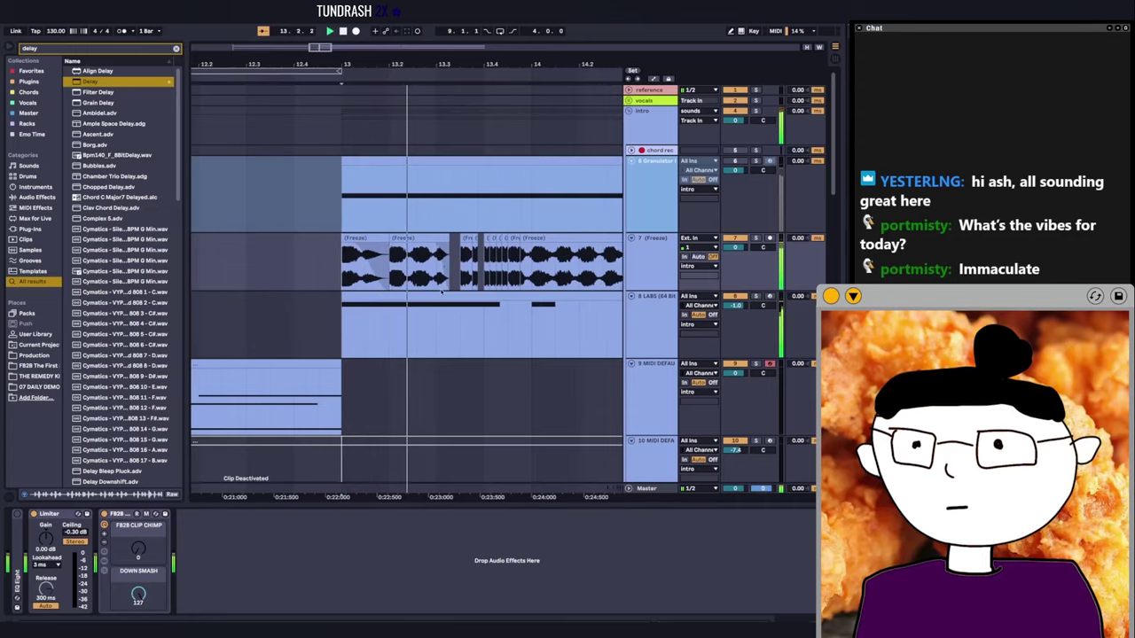
key(space)
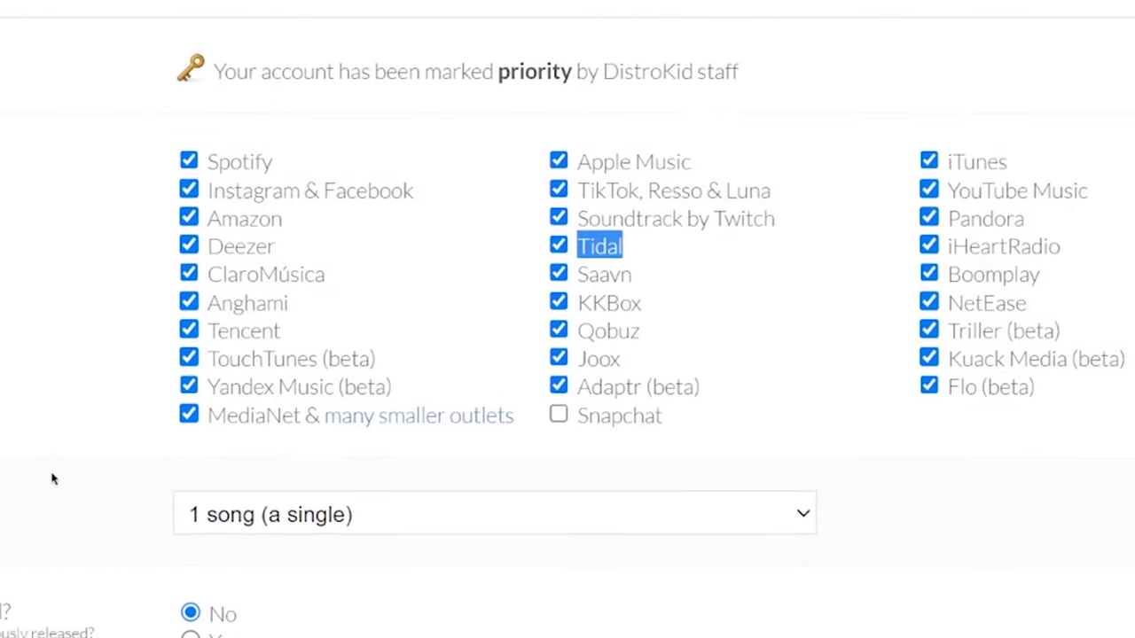
Step: Switch to the DistroKid upload form and look through its song-count options and artist name section
scroll(51, 477, down, 2)
click(288, 397)
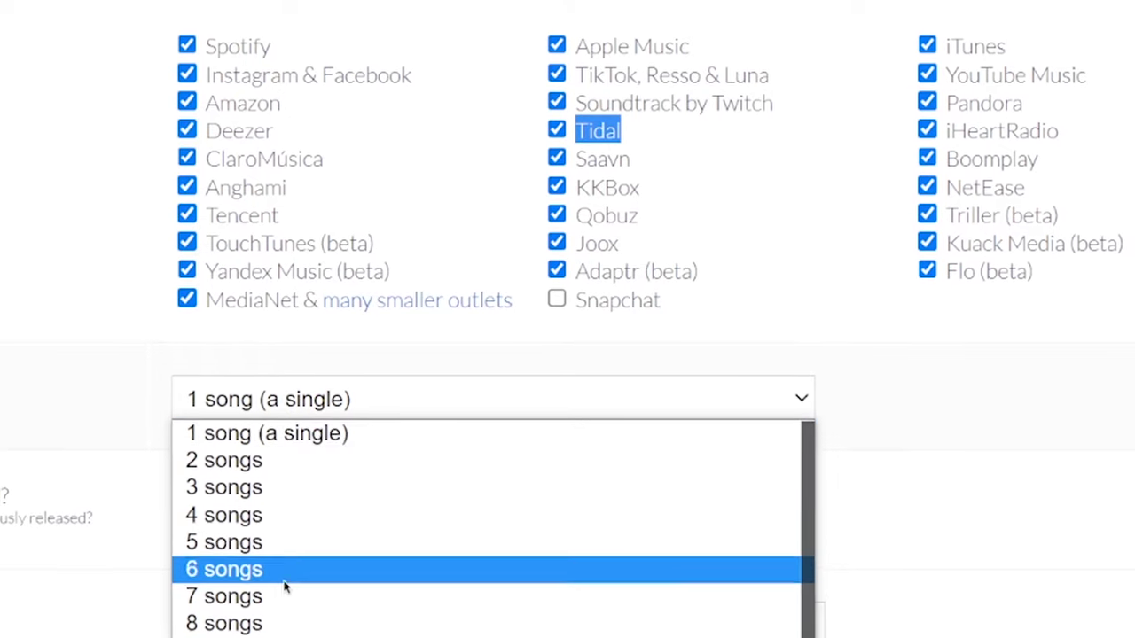
scroll(283, 594, down, 5)
scroll(253, 514, up, 5)
click(63, 464)
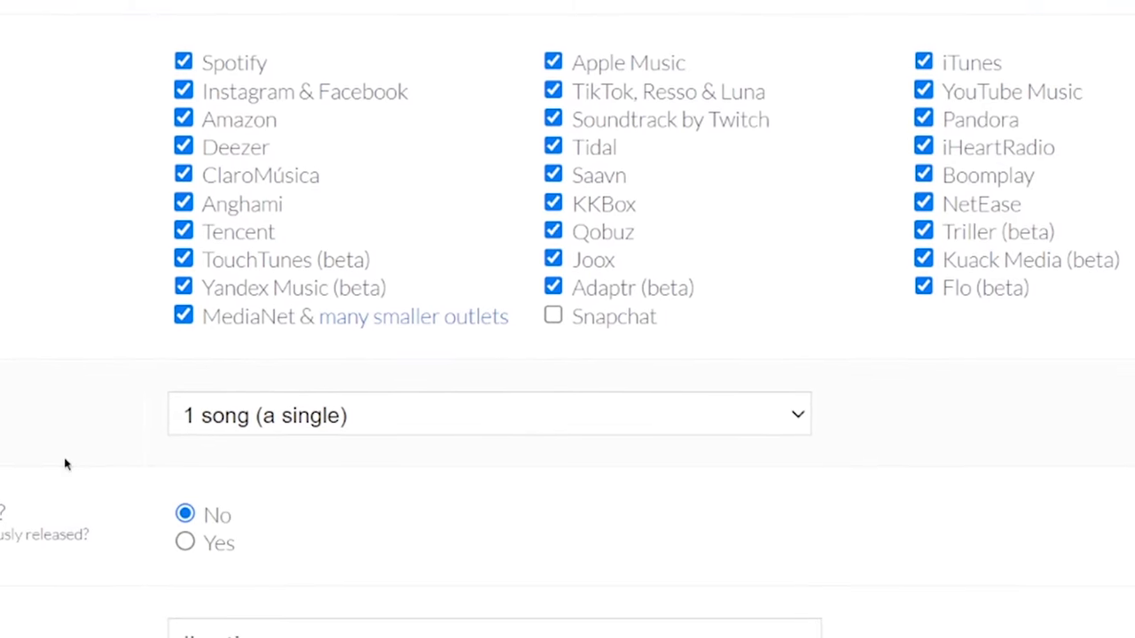
scroll(71, 436, down, 3)
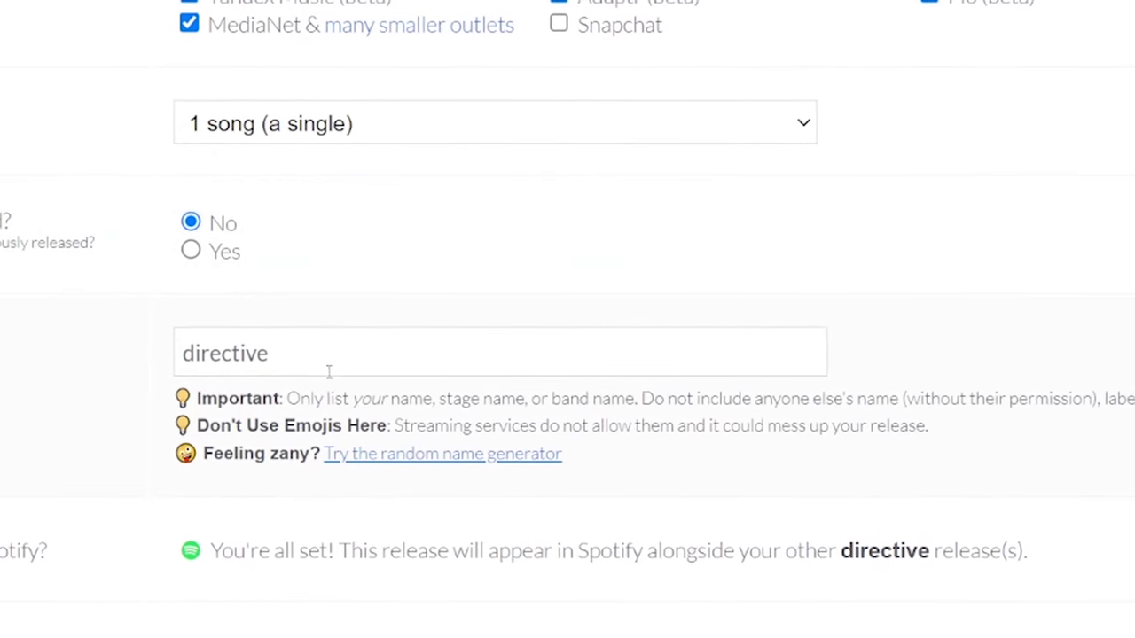
scroll(327, 372, down, 3)
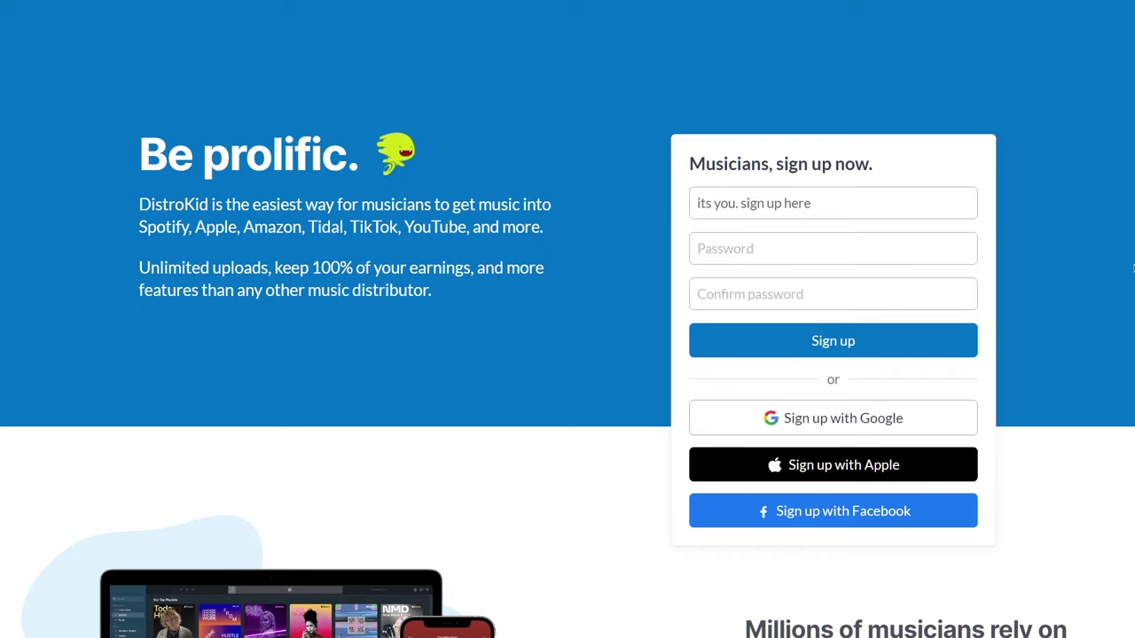
Step: View the DistroKid sign-up page and the HyperFollow landing page
scroll(568, 355, down, 2)
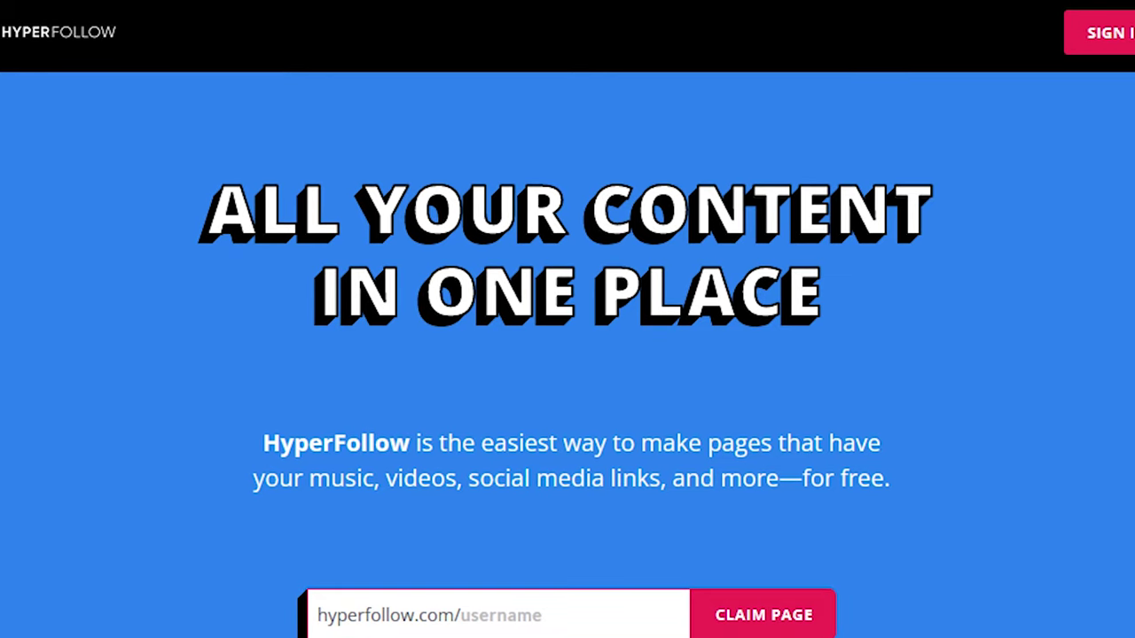
scroll(567, 355, down, 5)
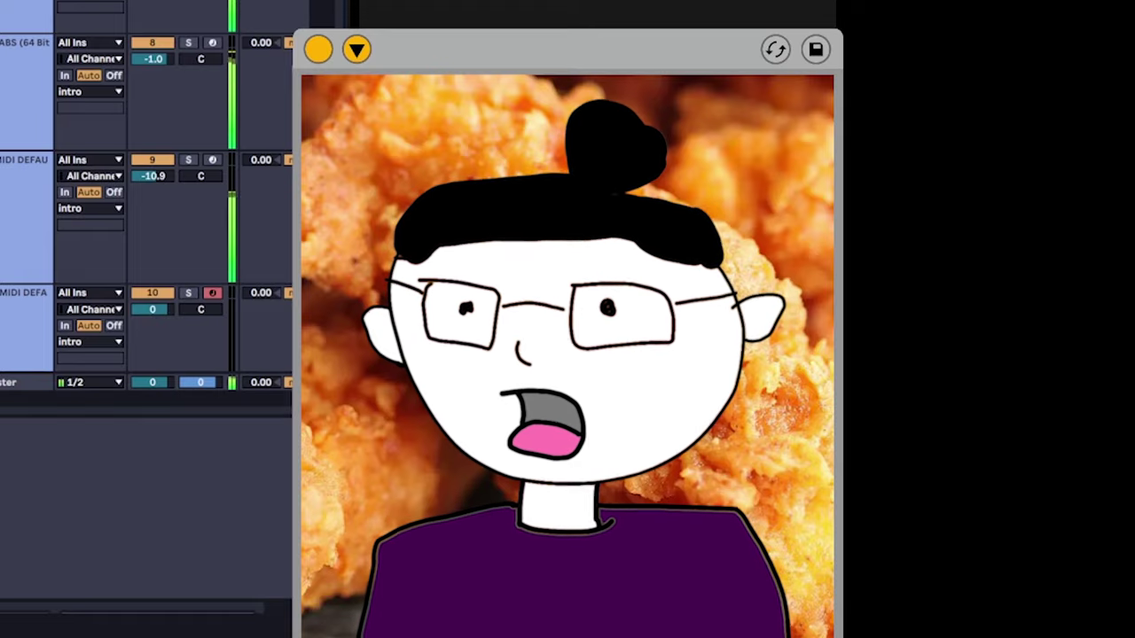
scroll(147, 195, down, 15)
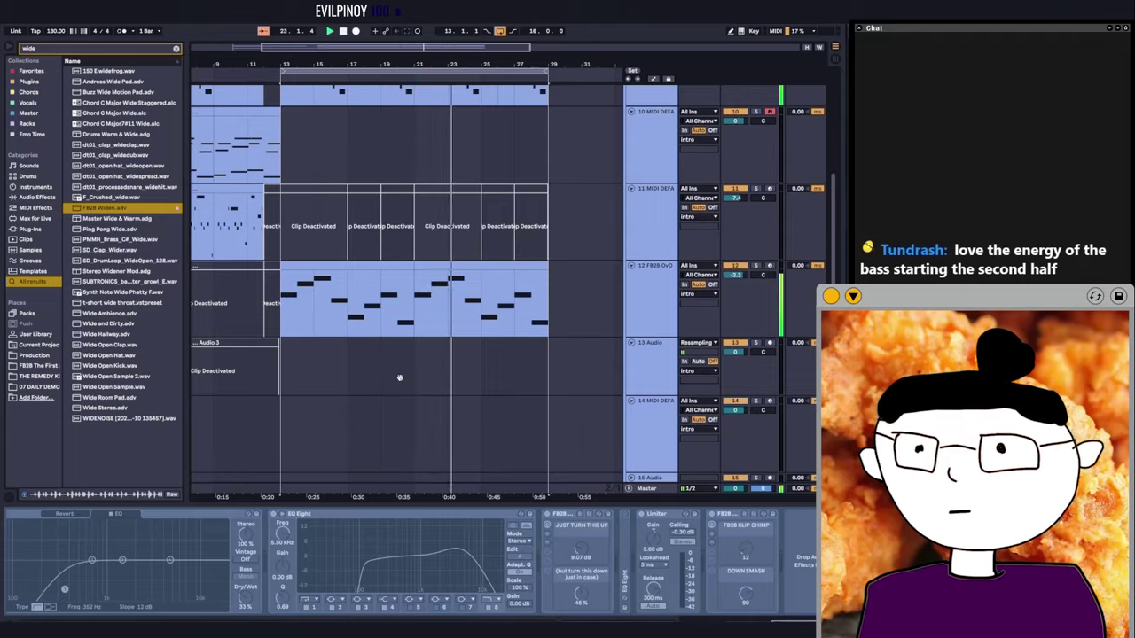
scroll(398, 375, down, 10)
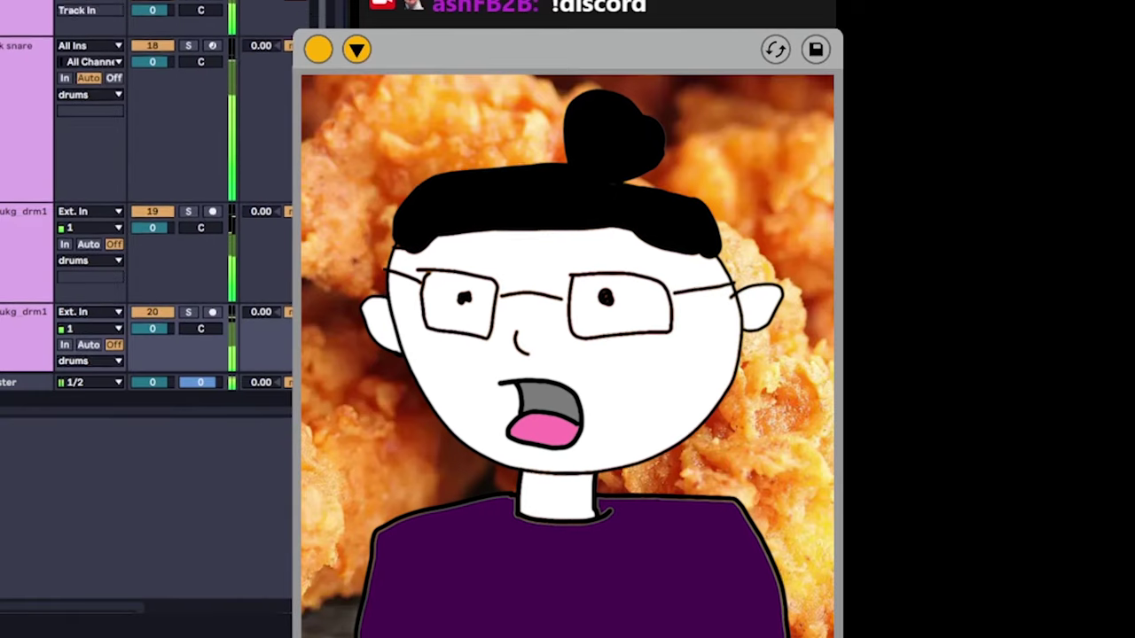
scroll(376, 229, up, 10)
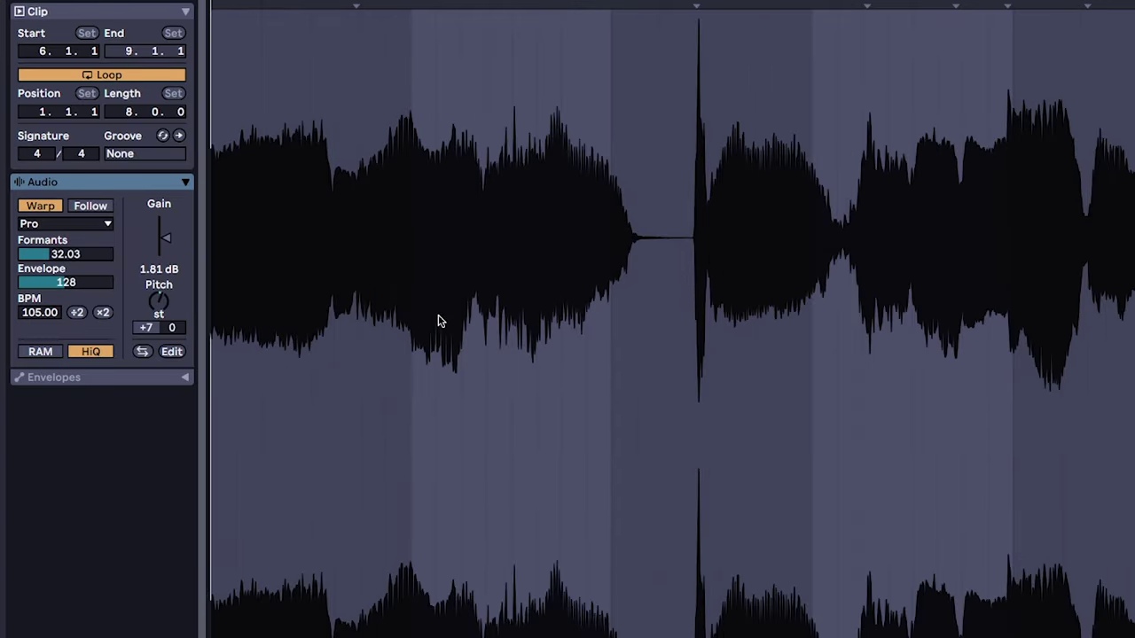
Step: Play the warped vocal clip and select the two bars of DS_VMT_105 hook chops on track 5 after the DOM vocal riser
key(space)
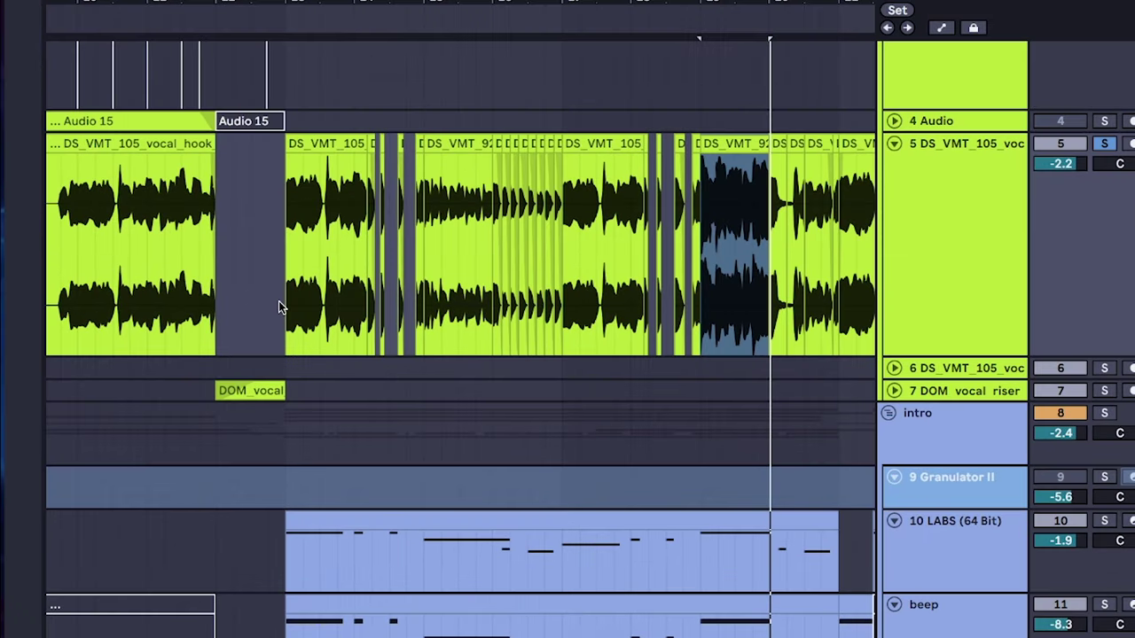
click(280, 324)
drag(279, 323, 143, 362)
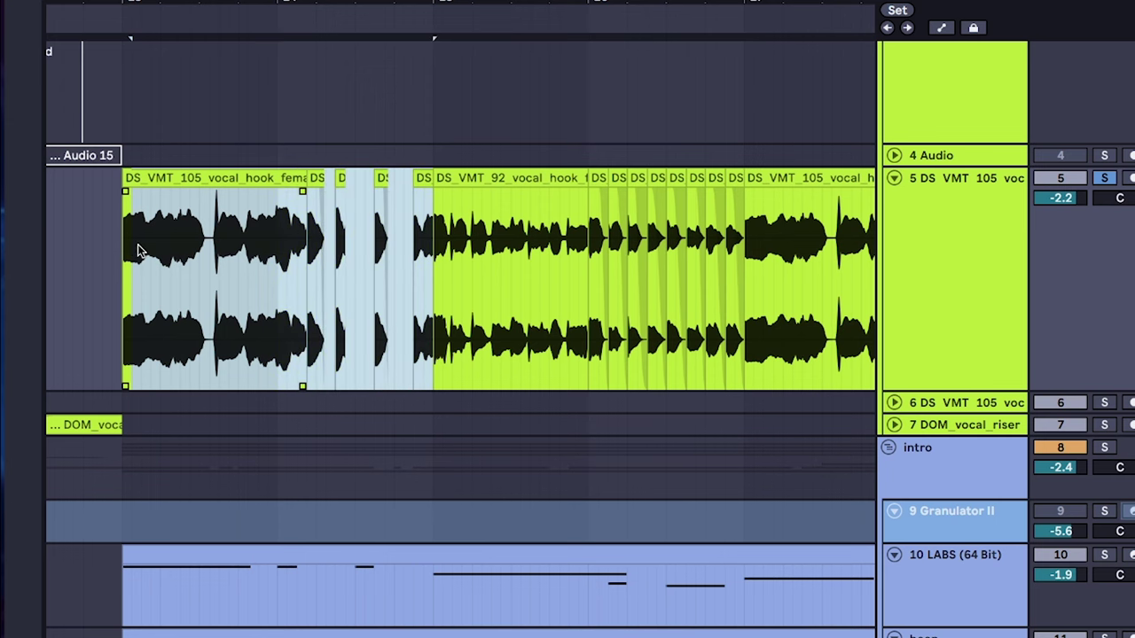
scroll(489, 330, down, 3)
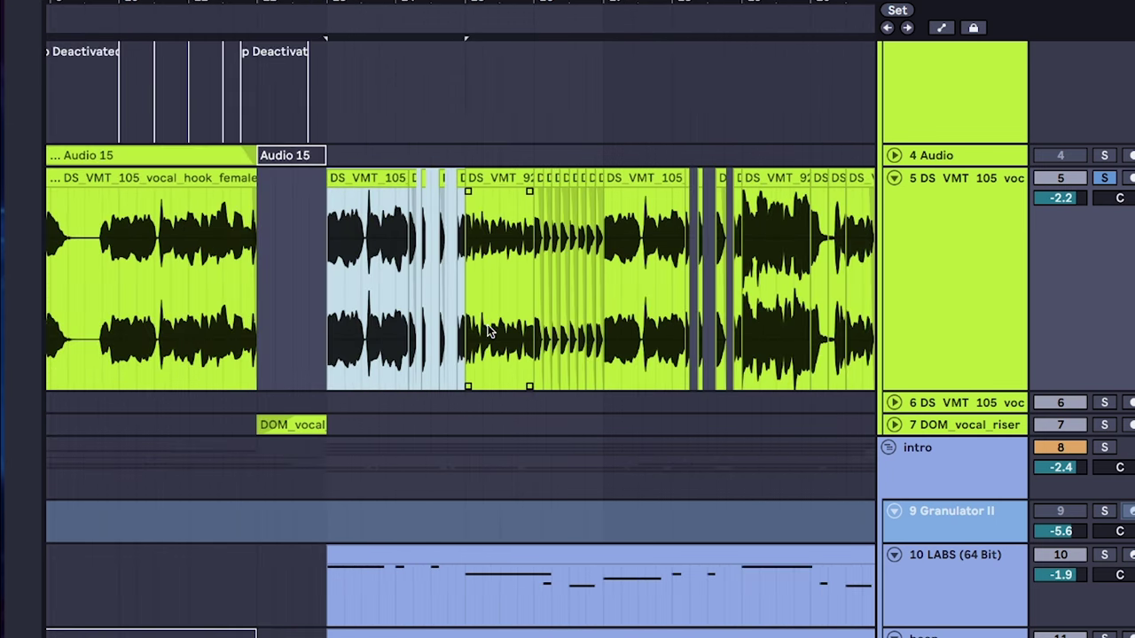
Step: Play the chopped vocals on track 5 that start right after the DOM vocal riser
click(336, 312)
scroll(346, 297, up, 3)
click(471, 396)
key(space)
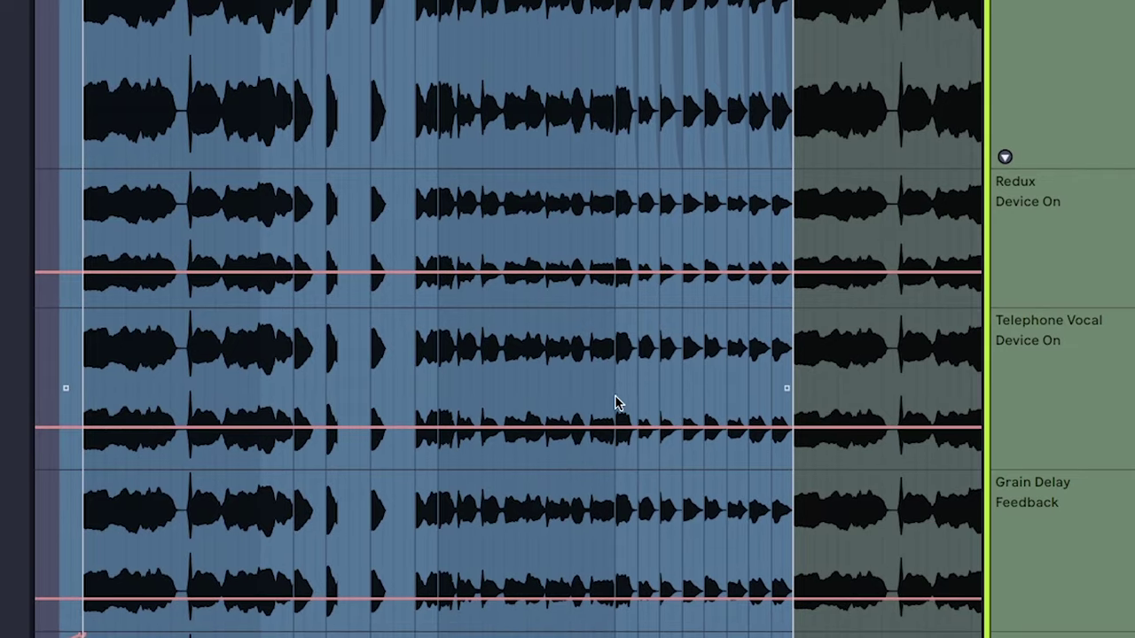
Step: Look through the vocal track's automation lanes, including Telephone Vocal, Grain Delay, Hybrid Reverb and Delay, and inspect the Pedal and Redux devices
scroll(616, 398, right, 15)
scroll(464, 527, down, 3)
scroll(199, 355, right, 15)
scroll(199, 355, down, 5)
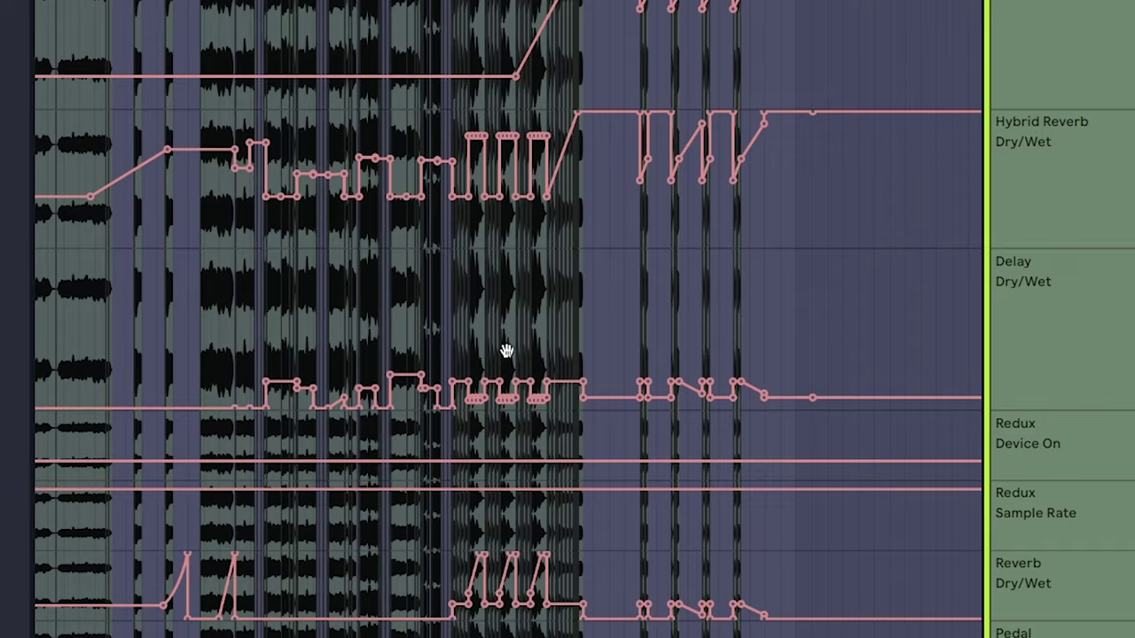
drag(507, 351, 449, 239)
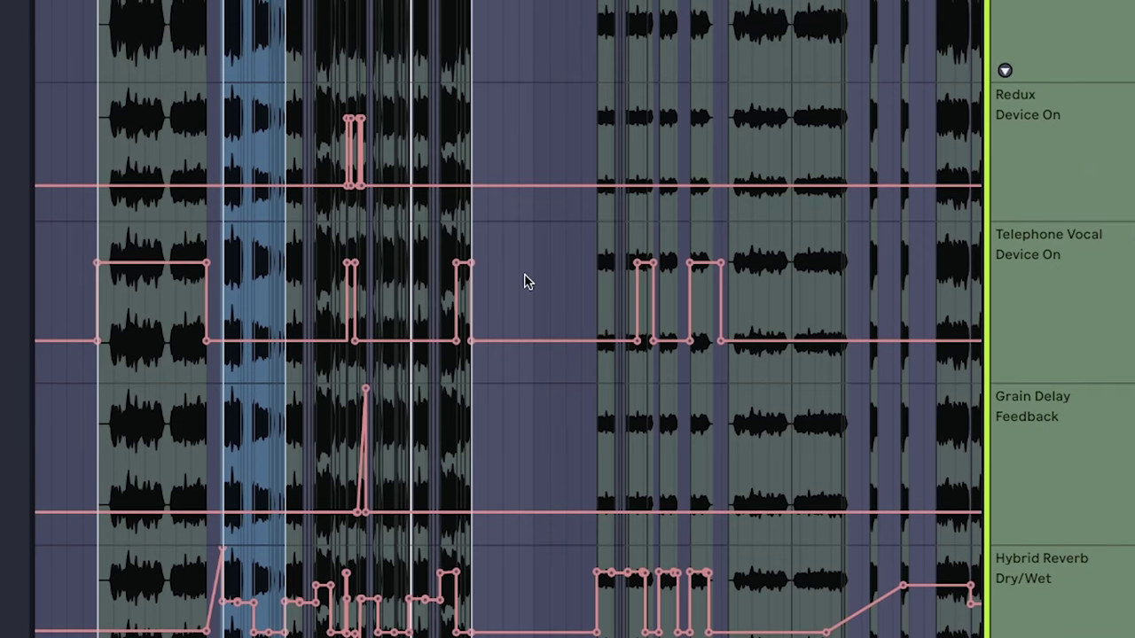
drag(496, 239, 537, 418)
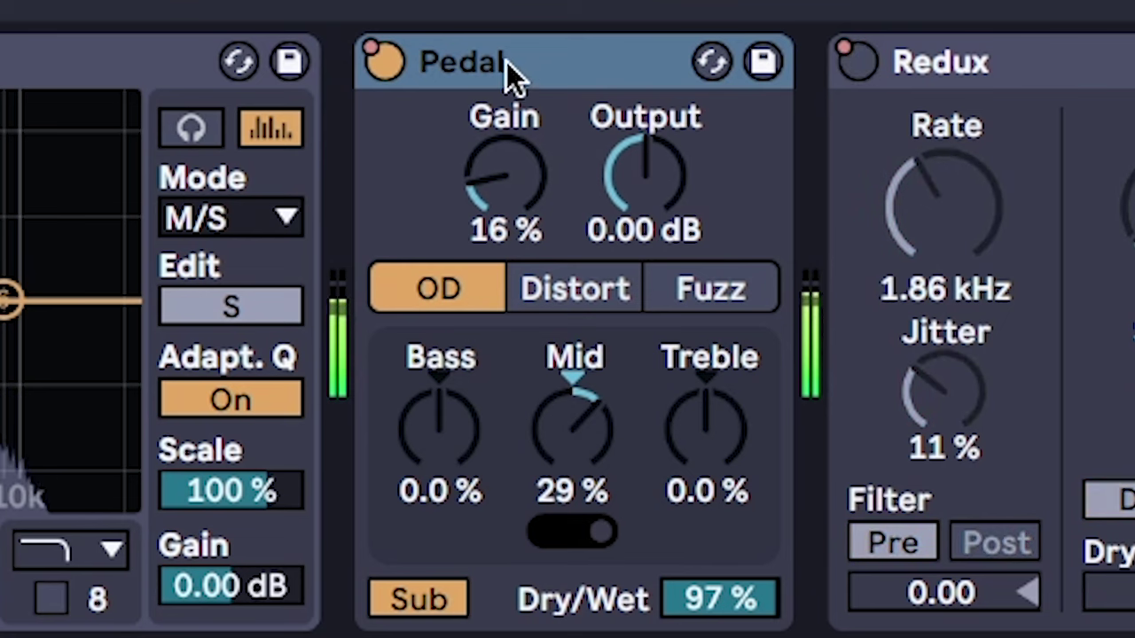
click(983, 66)
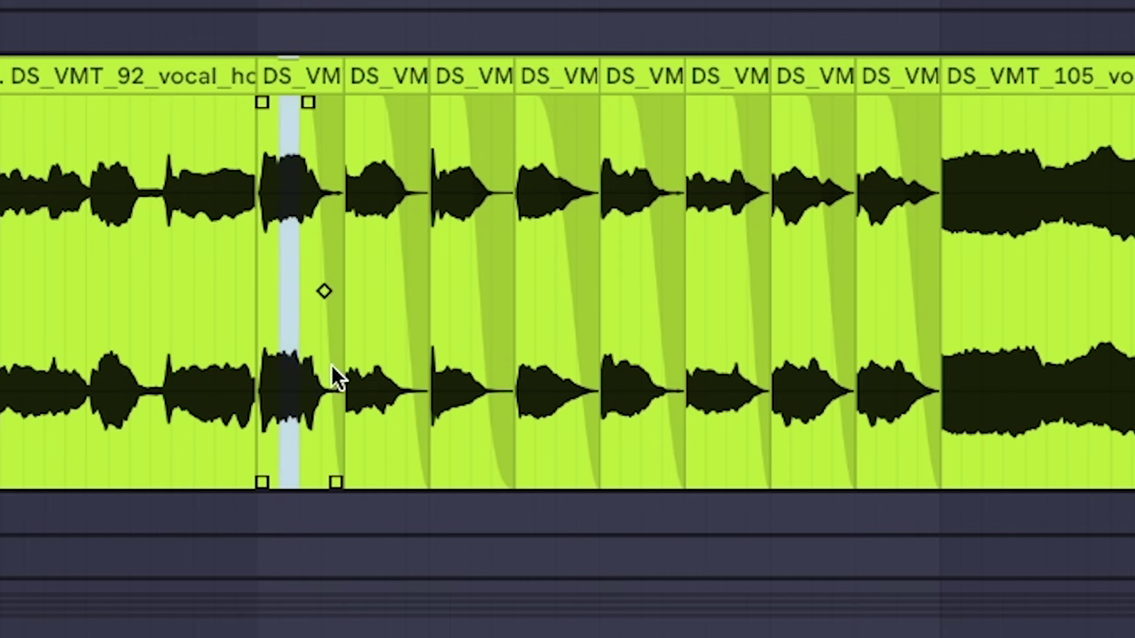
Step: Examine the fade-outs on the short DS_VMT_92 vocal chops and select that run of chops
drag(332, 365, 251, 364)
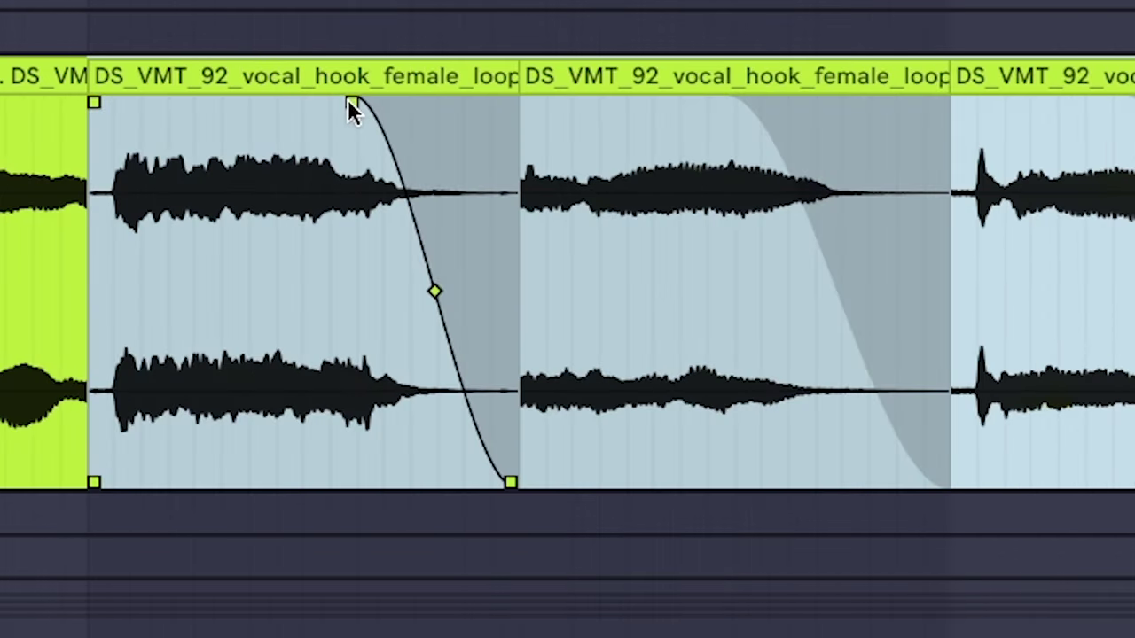
click(346, 101)
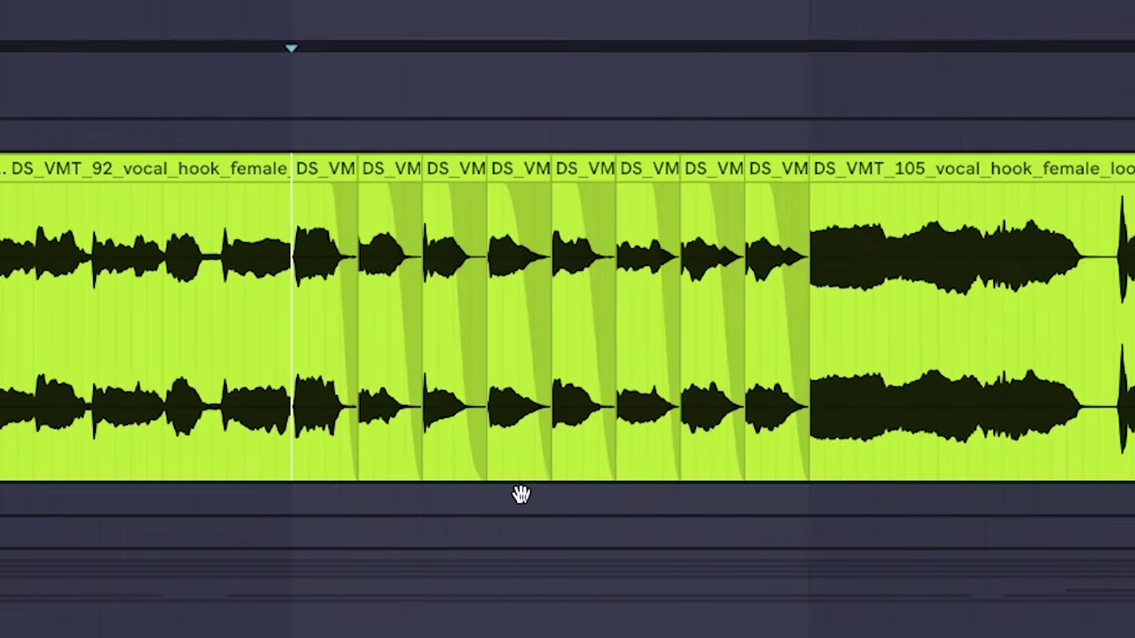
drag(335, 380, 582, 391)
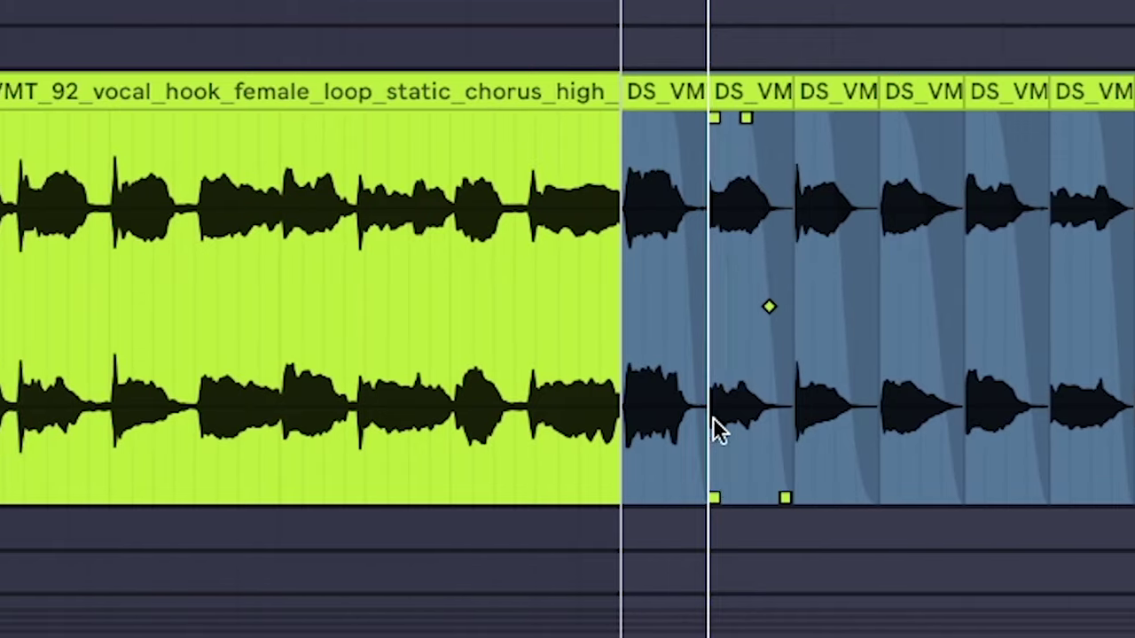
drag(365, 425, 817, 478)
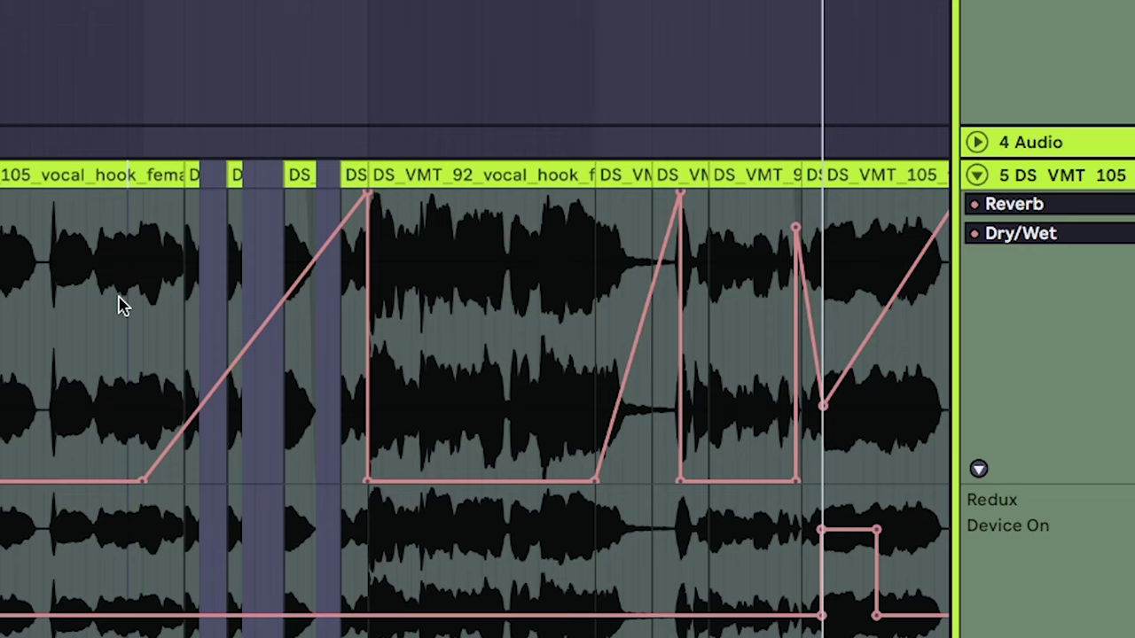
Step: Examine the vocal's Reverb Dry/Wet automation and play the swell at the end of the long DS_VMT_92 clip
drag(119, 304, 452, 342)
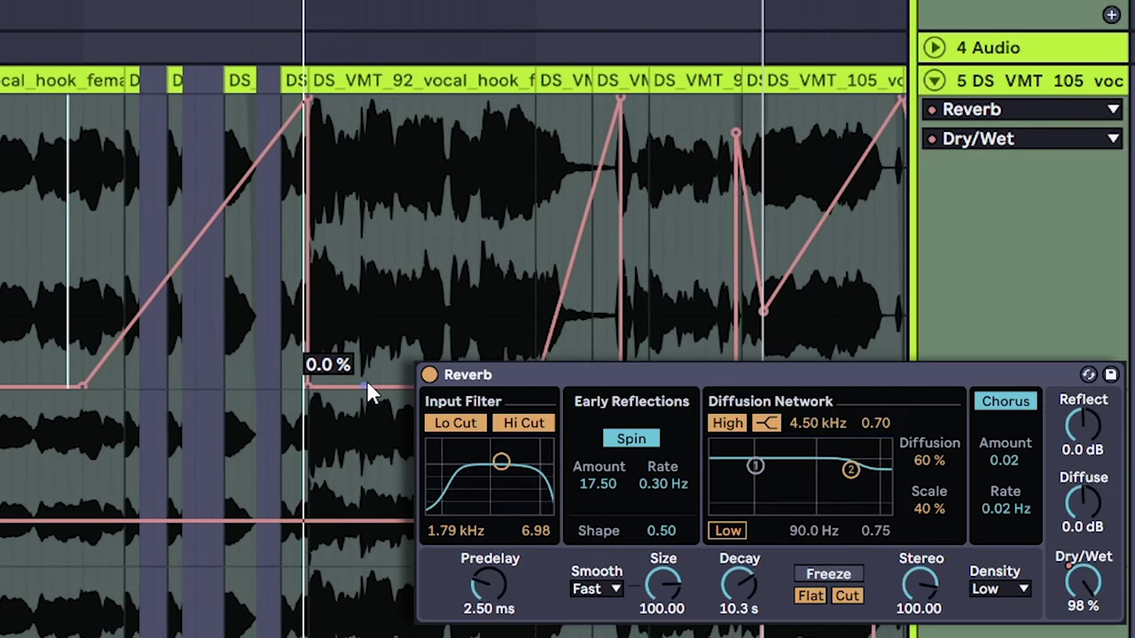
drag(488, 228, 590, 245)
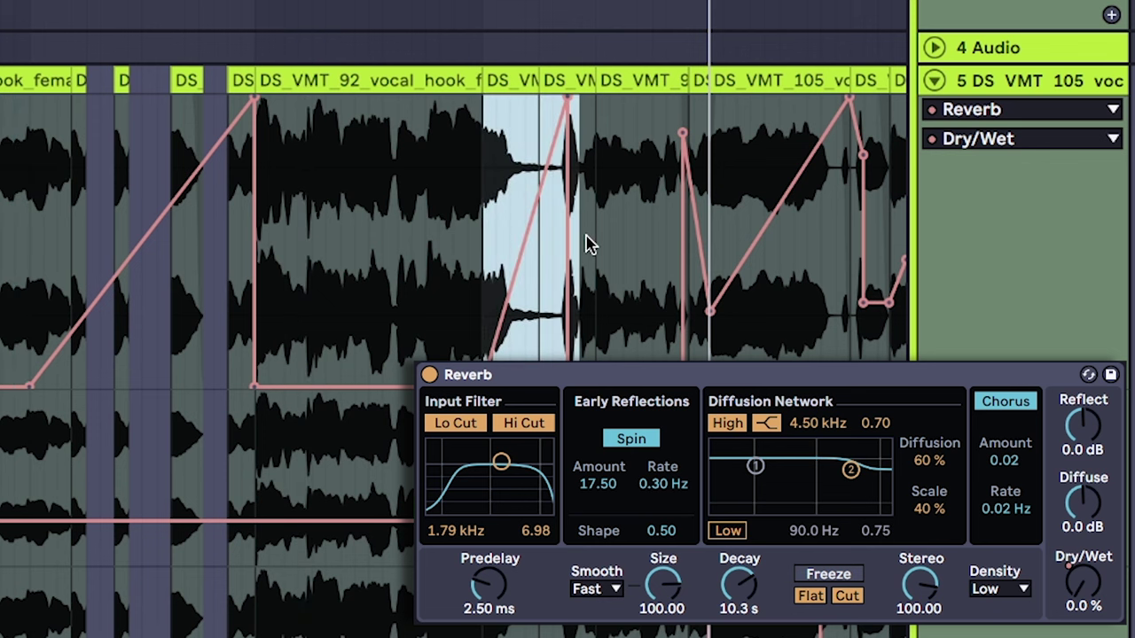
click(485, 213)
key(space)
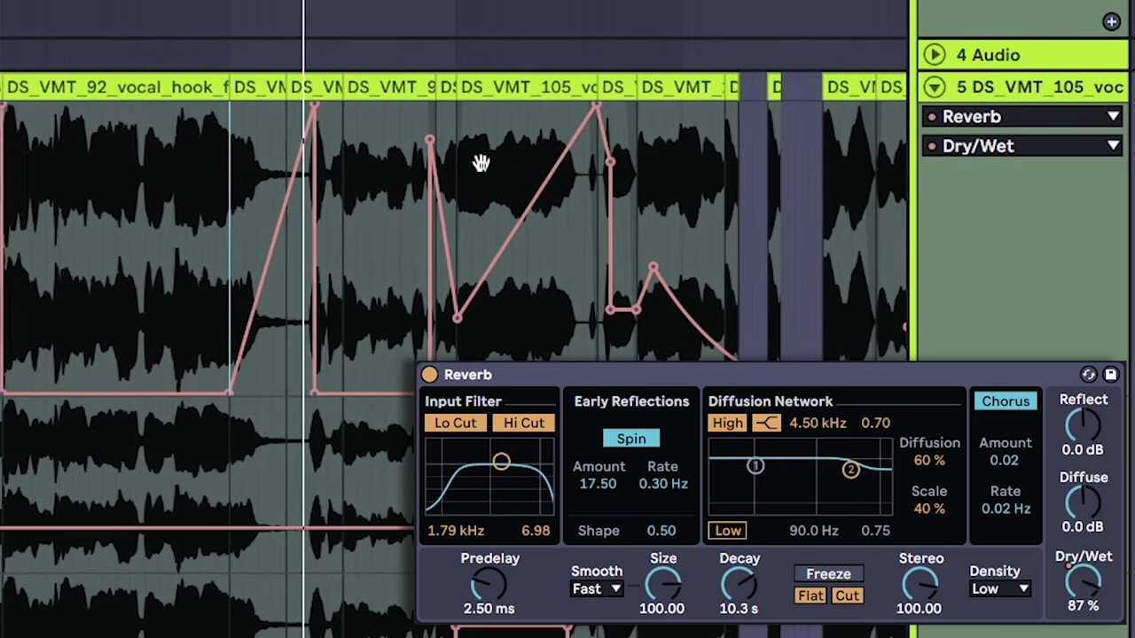
Step: Inspect the Telephone Vocal device and its Device On automation, and play the vocal from just before it switches on
scroll(483, 133, down, 1)
click(350, 55)
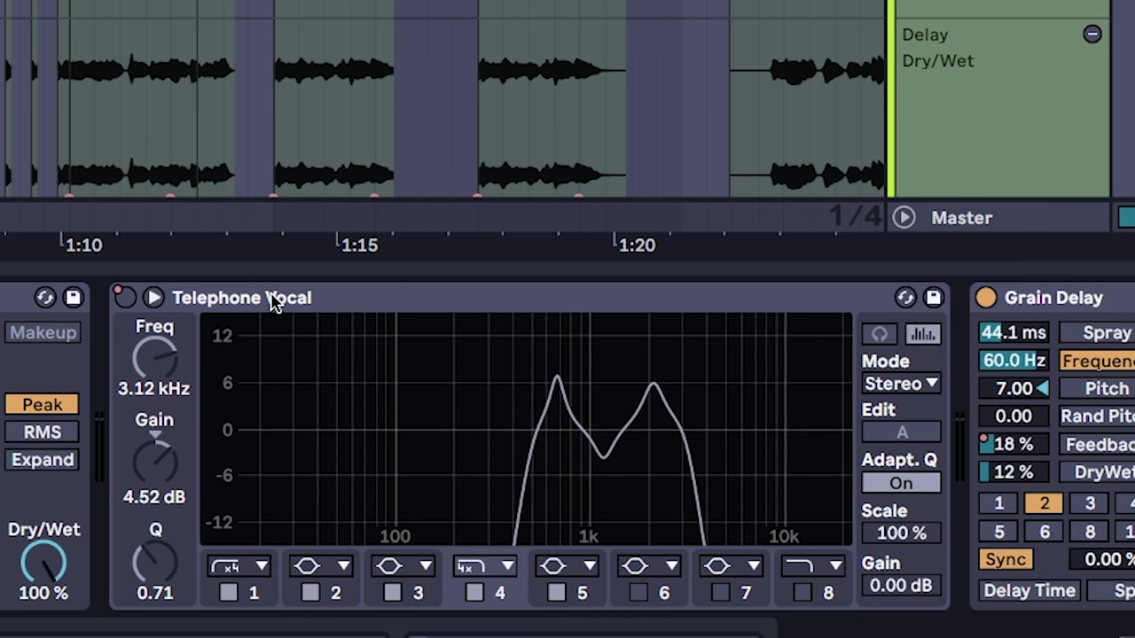
click(275, 301)
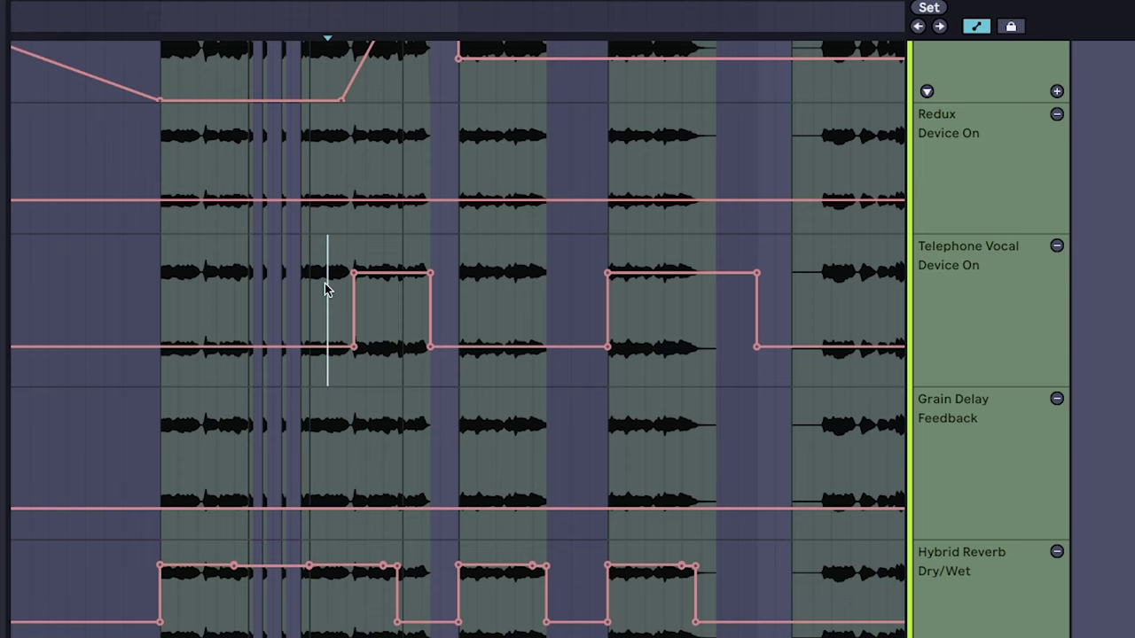
key(space)
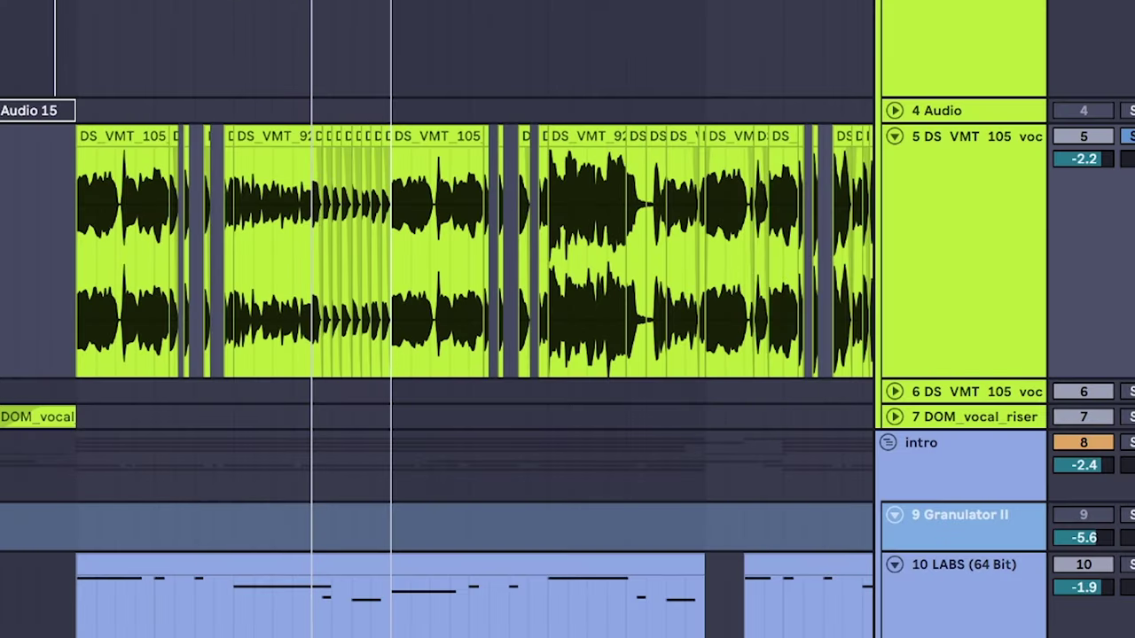
Step: Select the four bars of vocals on track 5 from the DS_VMT_105 clip that follows the short DS_VMT_92 chops
drag(311, 248, 705, 249)
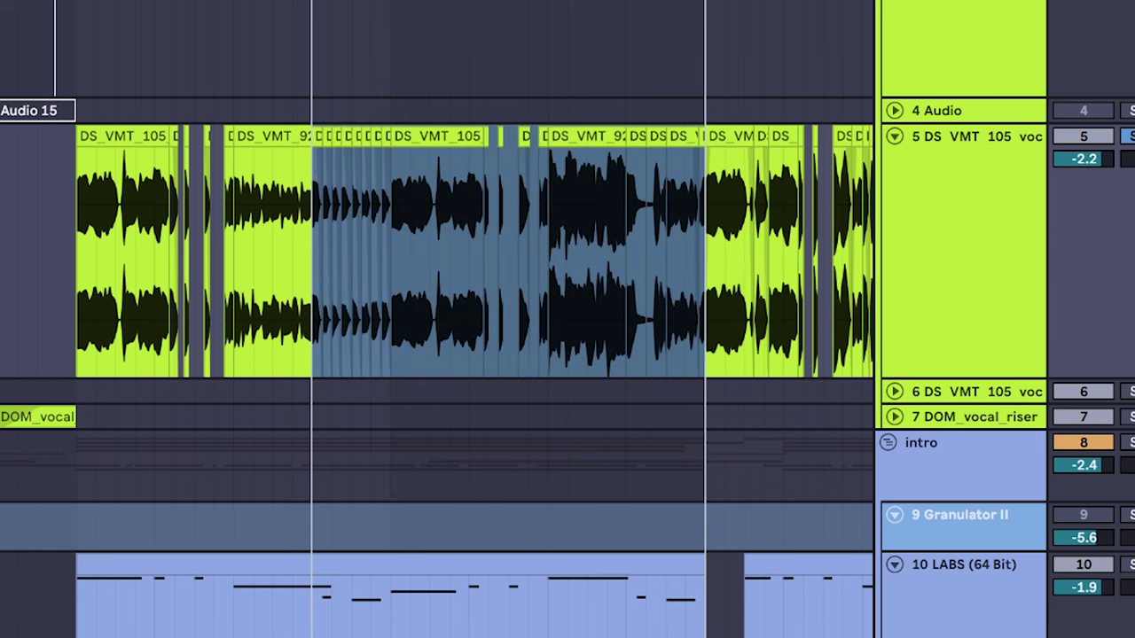
drag(311, 249, 391, 249)
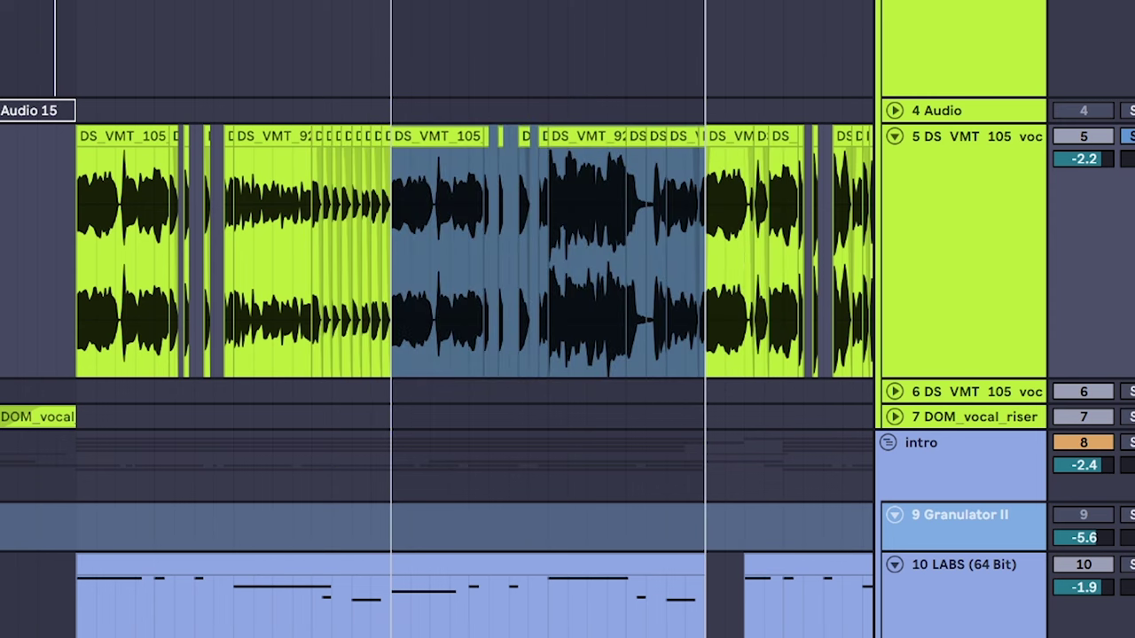